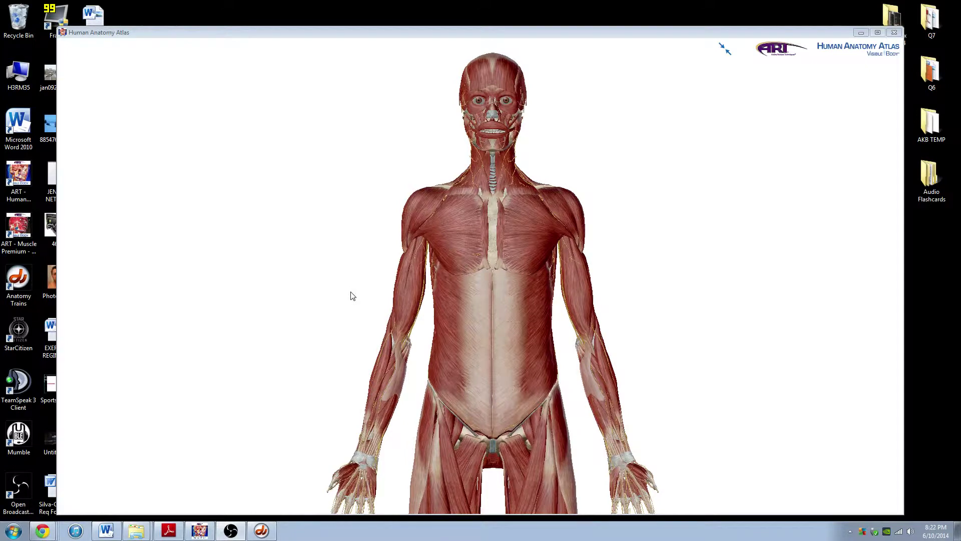
- Bring Human Anatomy Atlas forward and open the Anatomy Trains Computer Graphics menu
{"action": "left_click", "coordinate": [386, 236]}
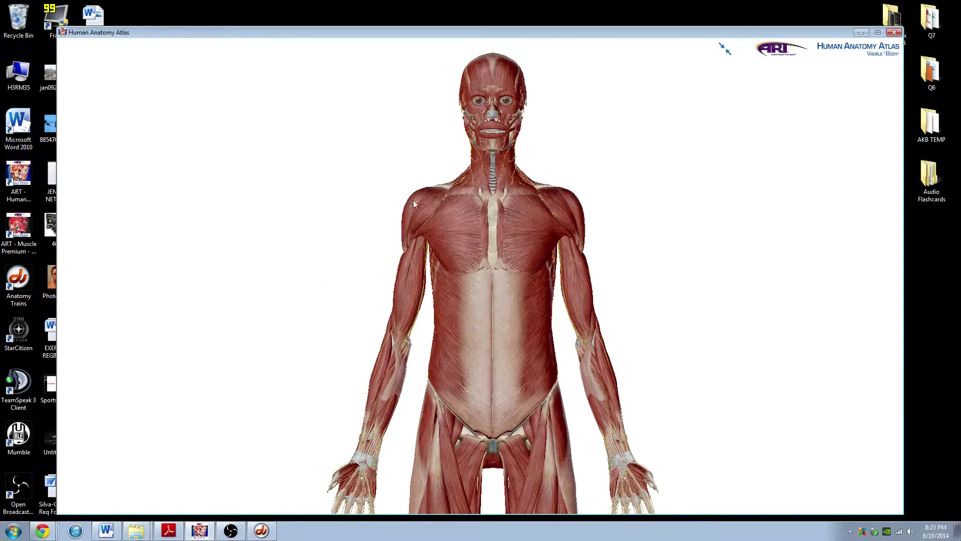
{"action": "left_click", "coordinate": [261, 531]}
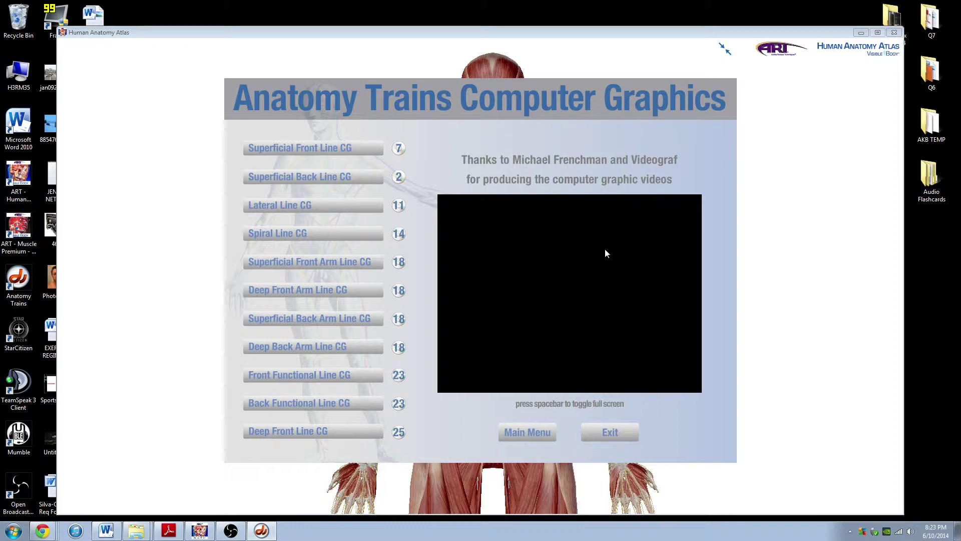
- Play the Superficial Front Arm Line CG animation full screen, then close the video panel
{"action": "mouse_move", "coordinate": [602, 230]}
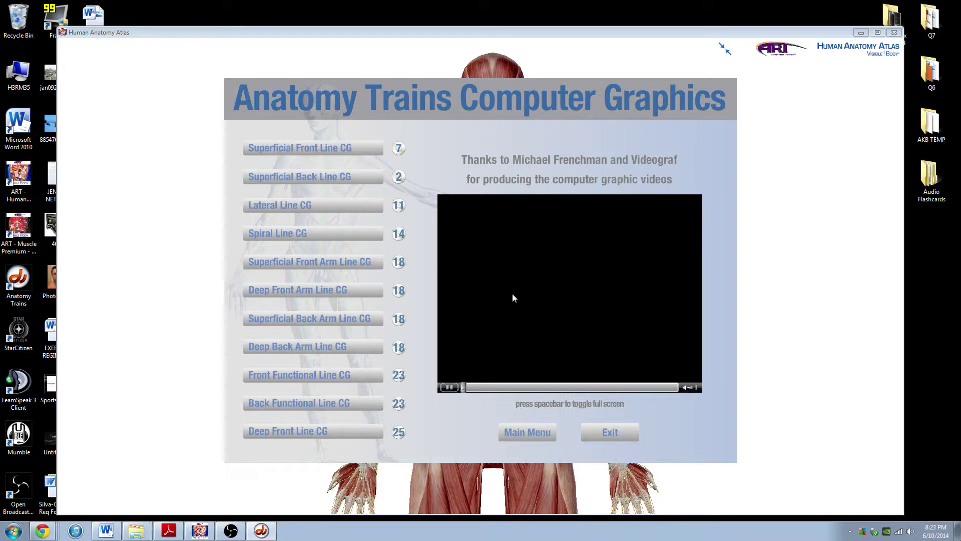
{"action": "left_click", "coordinate": [349, 267]}
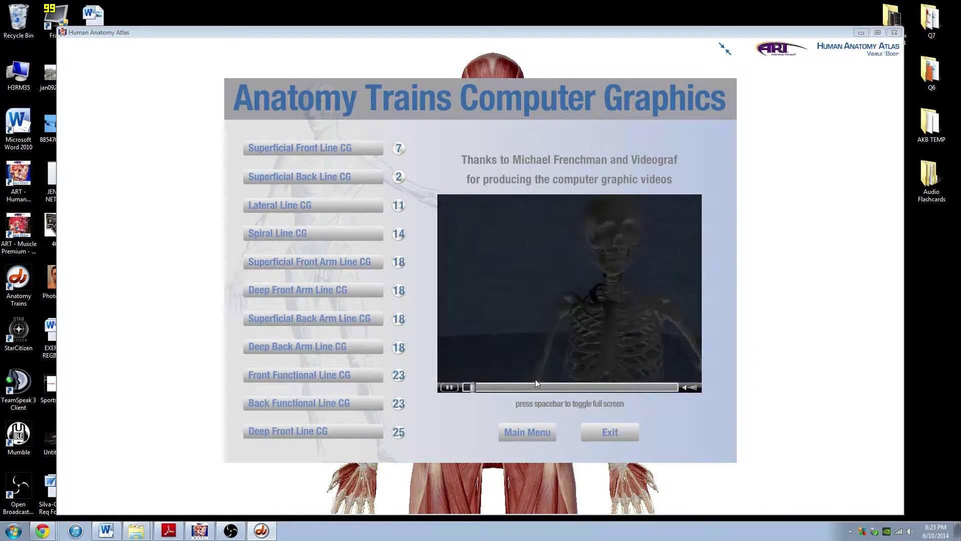
{"action": "key", "text": "space"}
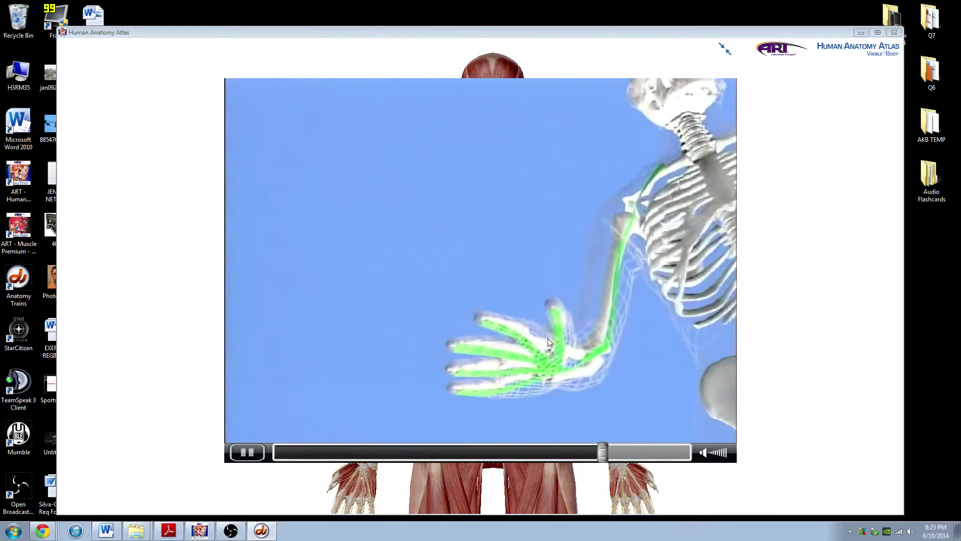
{"action": "key", "text": "space"}
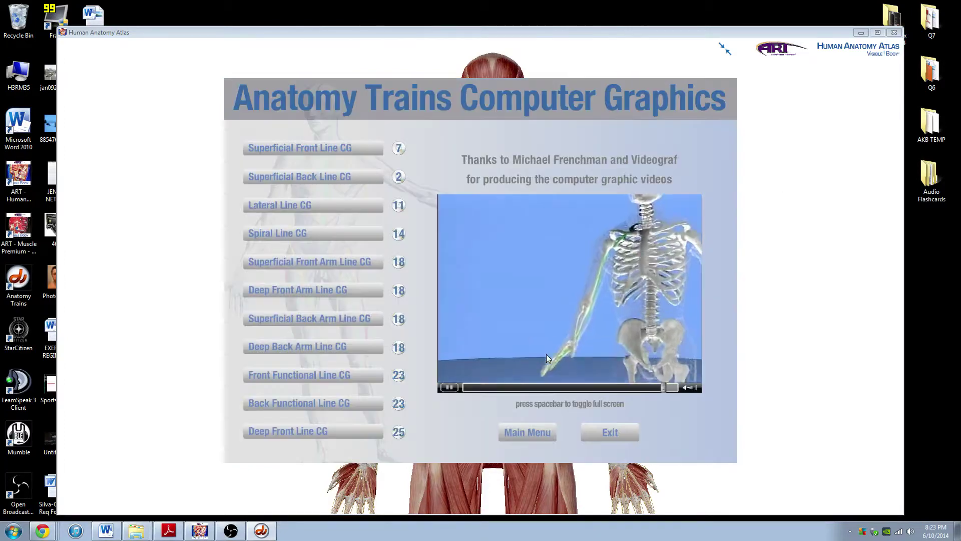
{"action": "left_click", "coordinate": [746, 325]}
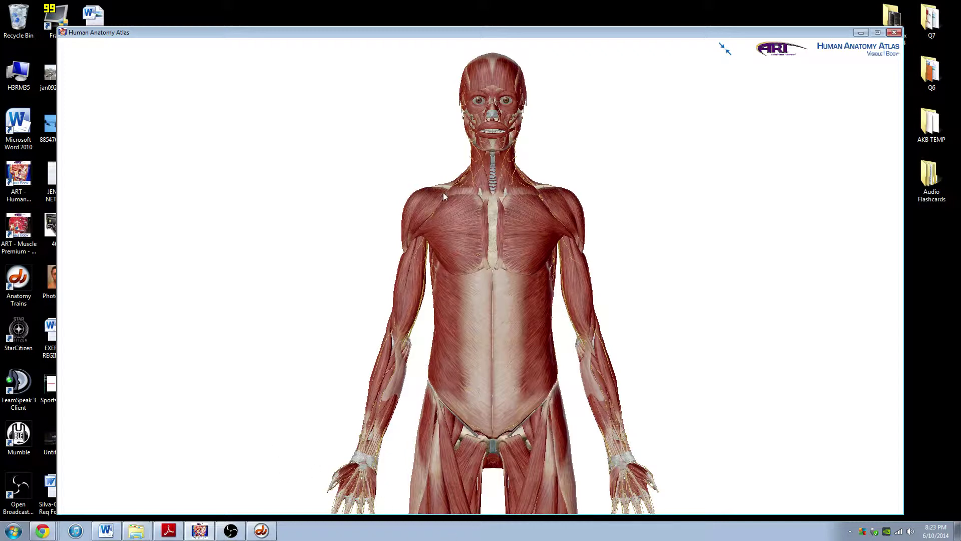
- Reopen Anatomy Trains and play the Deep Front Arm Line CG animation full screen
{"action": "left_click", "coordinate": [261, 531]}
{"action": "left_click", "coordinate": [301, 290]}
{"action": "key", "text": "space"}
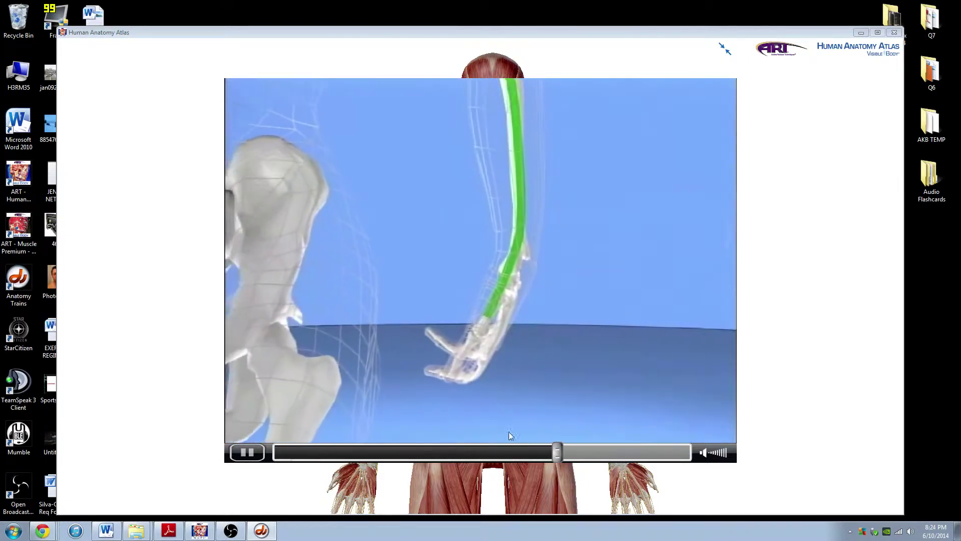
{"action": "key", "text": "space"}
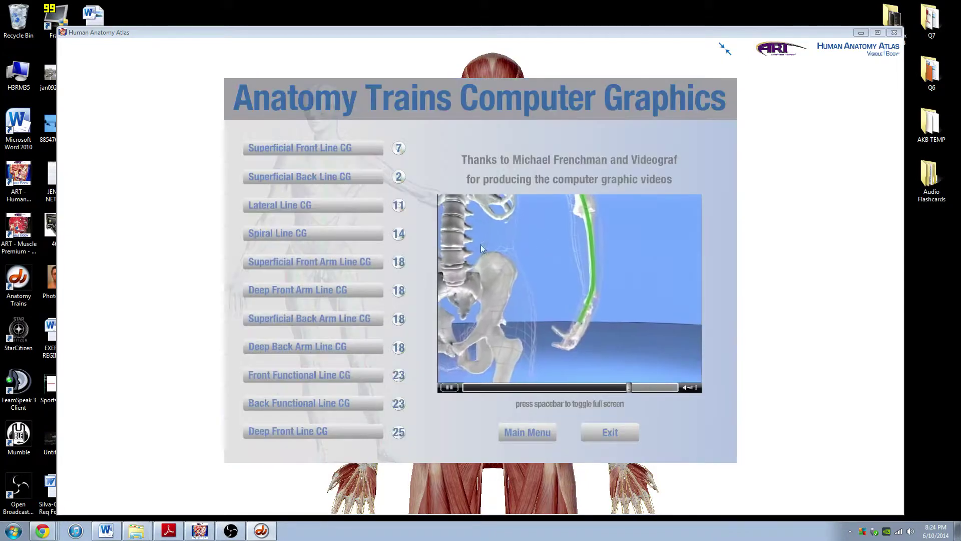
- Play the Superficial and Deep Back Arm Line animations, then exit the video menu
{"action": "left_click", "coordinate": [310, 318]}
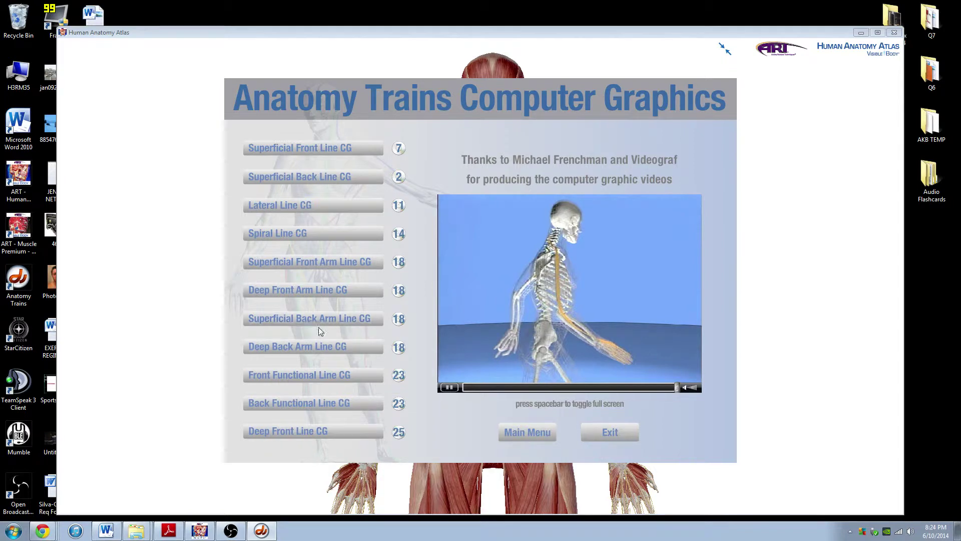
{"action": "left_click", "coordinate": [319, 350]}
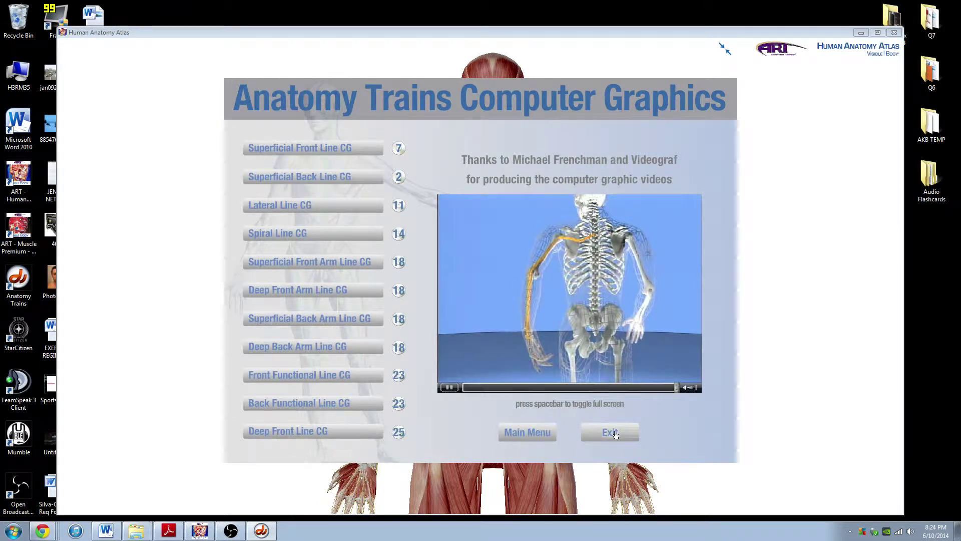
{"action": "left_click", "coordinate": [750, 396]}
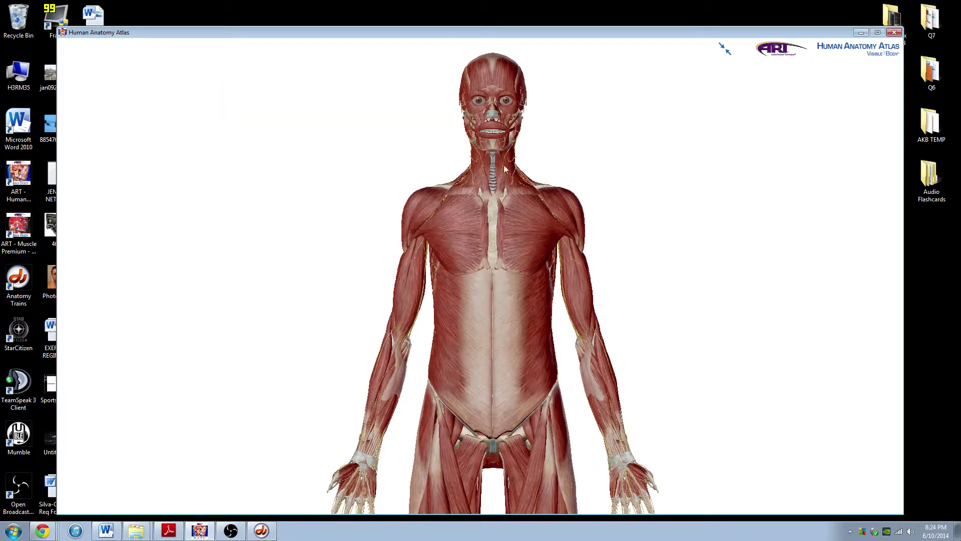
- Select the right deltoid on a three-quarter view and turn onto the chest and shoulder
{"action": "left_click_drag", "start_coordinate": [452, 218], "coordinate": [436, 179]}
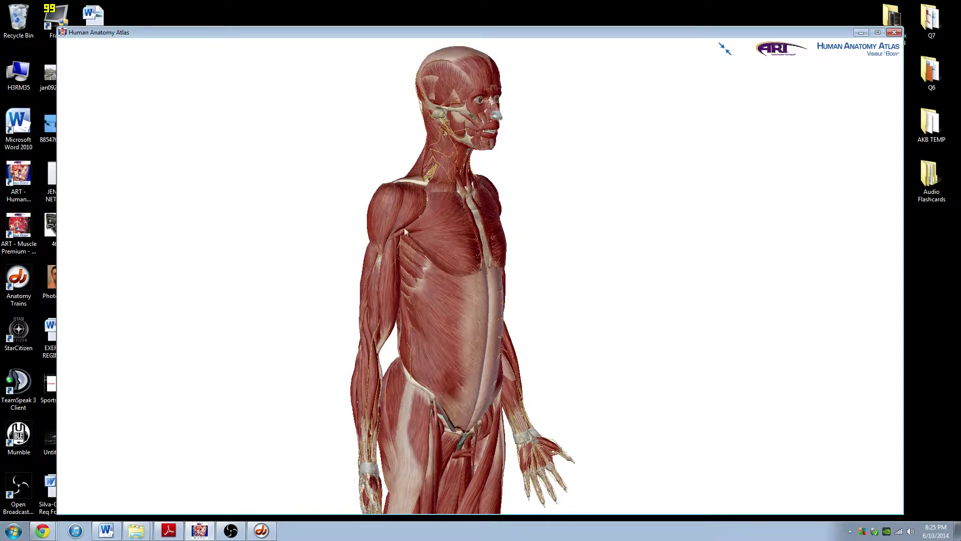
{"action": "left_click", "coordinate": [417, 224]}
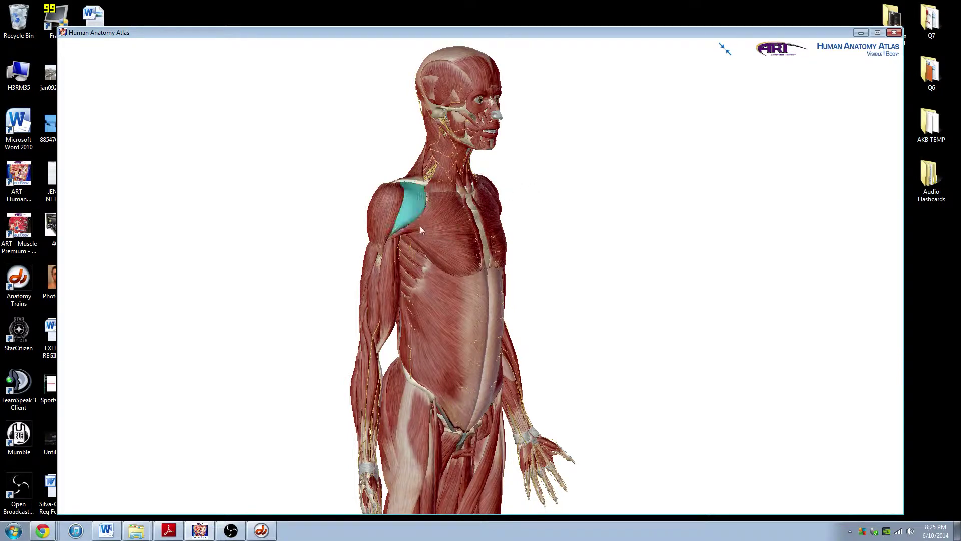
{"action": "left_click", "coordinate": [385, 209]}
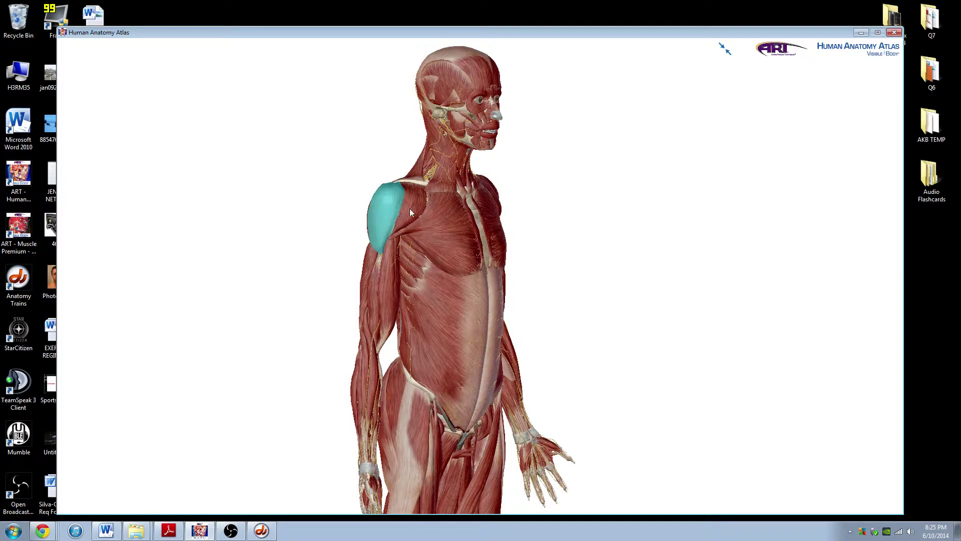
{"action": "left_click_drag", "start_coordinate": [412, 208], "coordinate": [489, 204]}
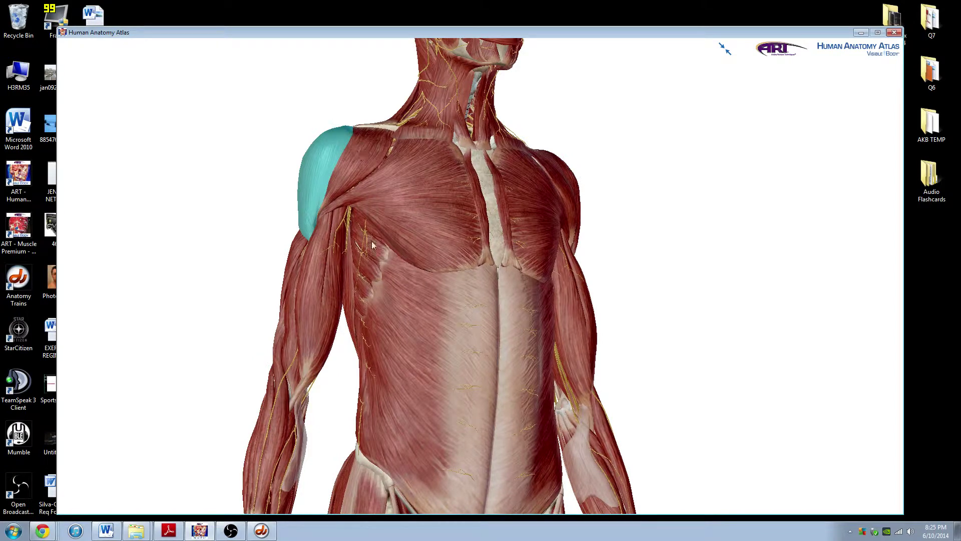
- Hide the front shoulder muscle and pectoralis major to expose the ribs
{"action": "left_click", "coordinate": [321, 281]}
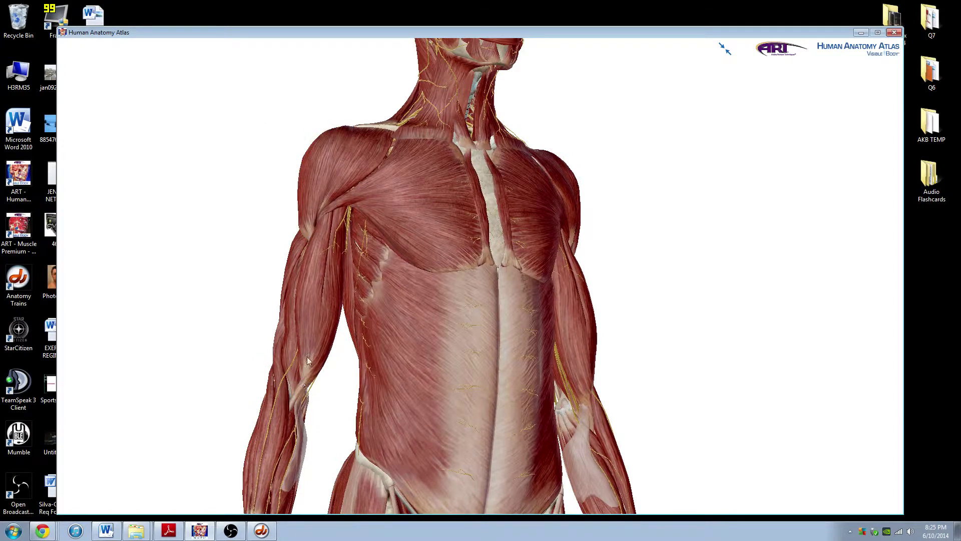
{"action": "left_click", "coordinate": [339, 167]}
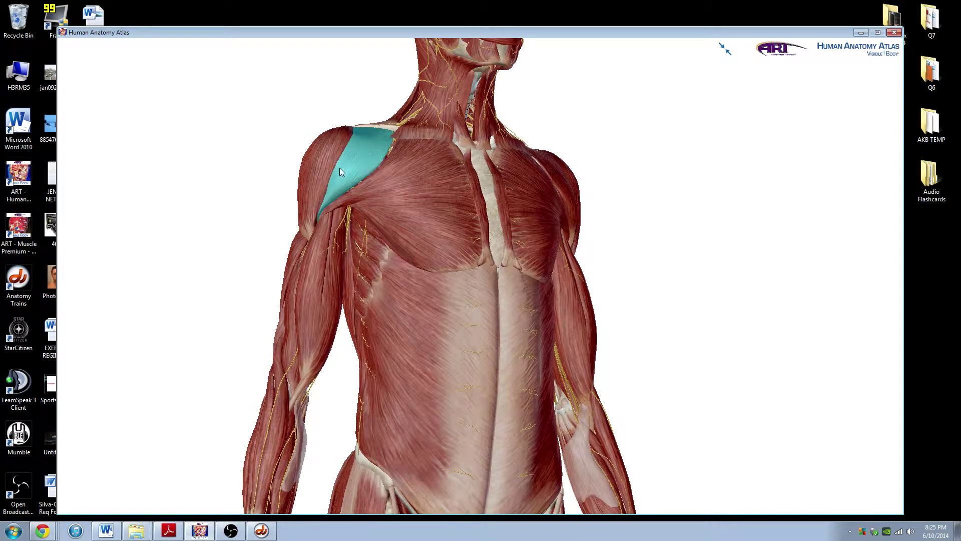
{"action": "key", "text": "Delete"}
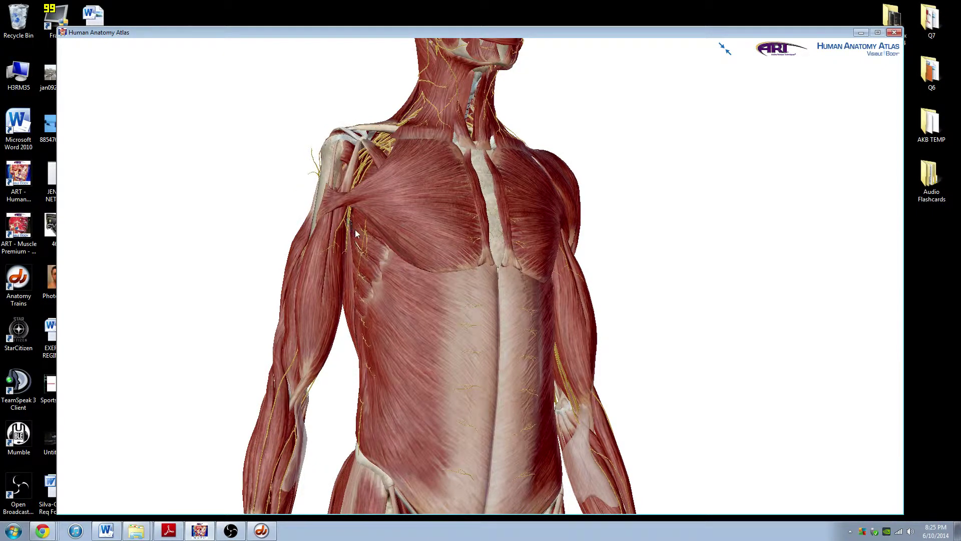
{"action": "left_click", "coordinate": [358, 237]}
{"action": "left_click", "coordinate": [405, 198]}
{"action": "key", "text": "Delete"}
- Hide an outer right forearm muscle, select the next one, and recentre the torso frontally
{"action": "left_click", "coordinate": [302, 383]}
{"action": "left_click", "coordinate": [281, 413]}
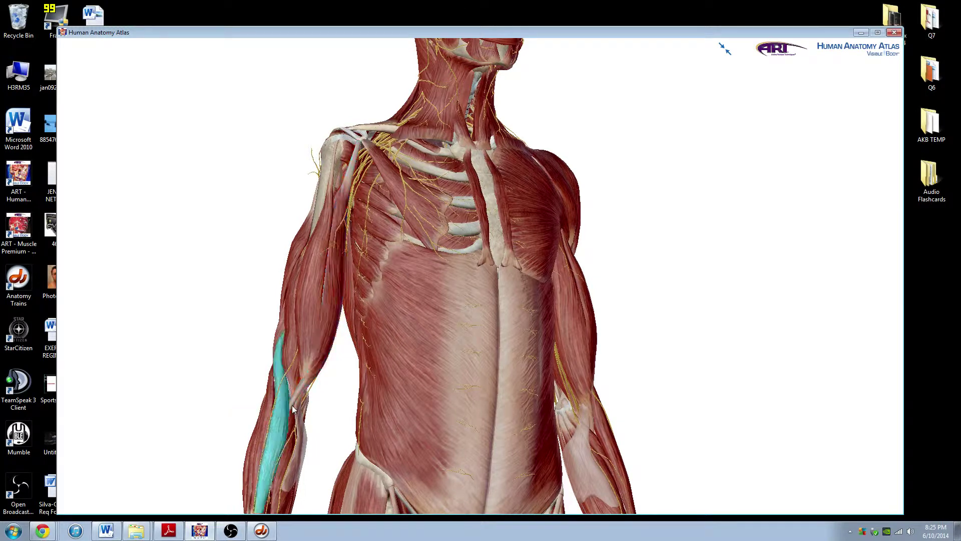
{"action": "key", "text": "Delete"}
{"action": "left_click", "coordinate": [295, 420]}
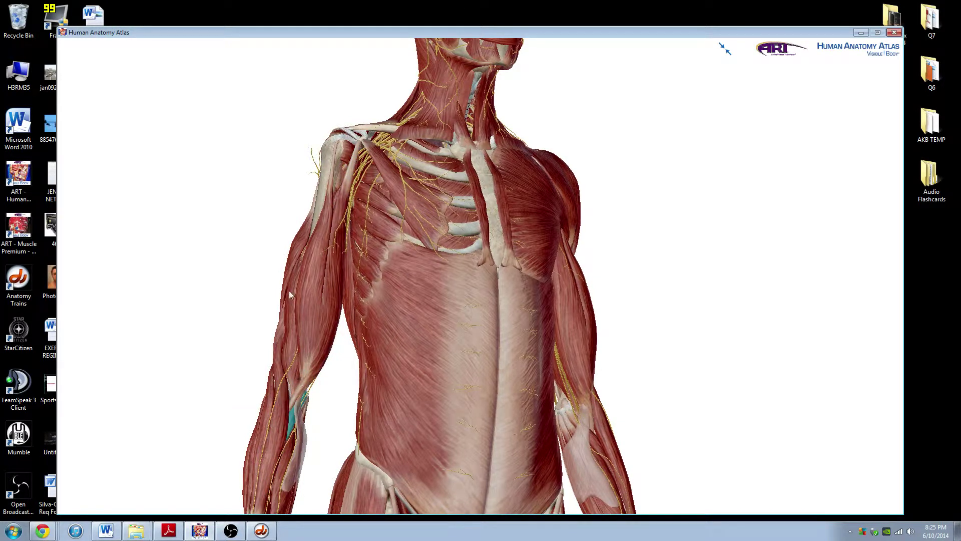
{"action": "left_click_drag", "start_coordinate": [336, 307], "coordinate": [354, 304]}
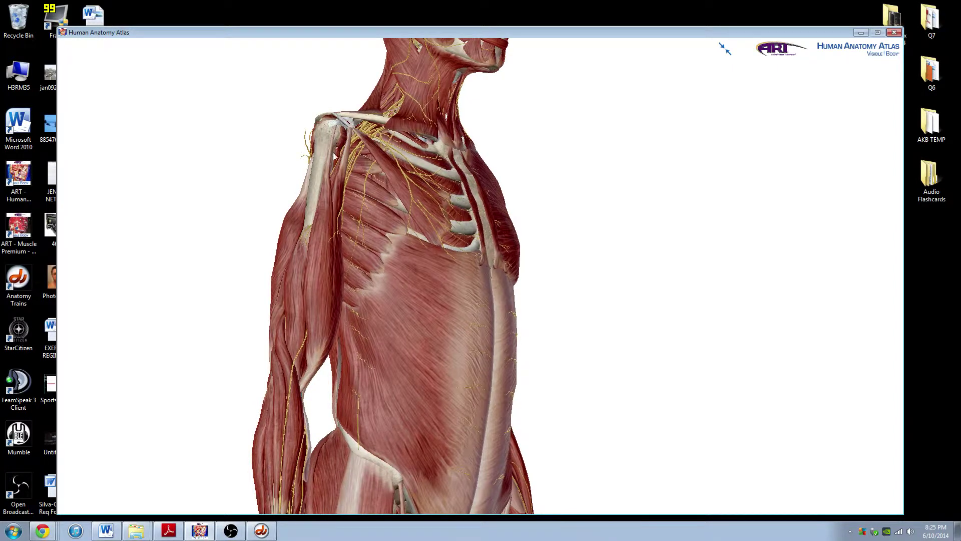
{"action": "left_click_drag", "start_coordinate": [314, 257], "coordinate": [346, 149]}
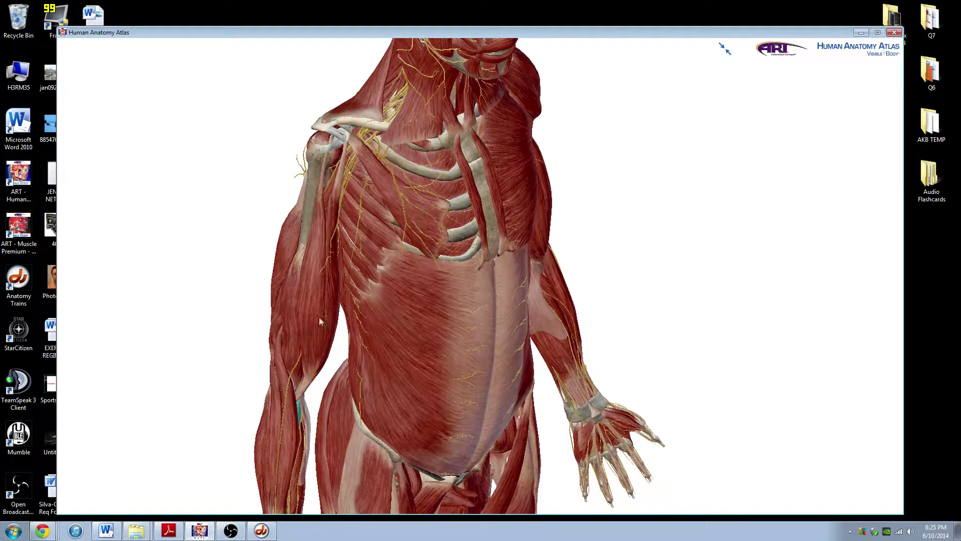
{"action": "scroll", "coordinate": [228, 302], "scroll_direction": "up", "scroll_amount": 2}
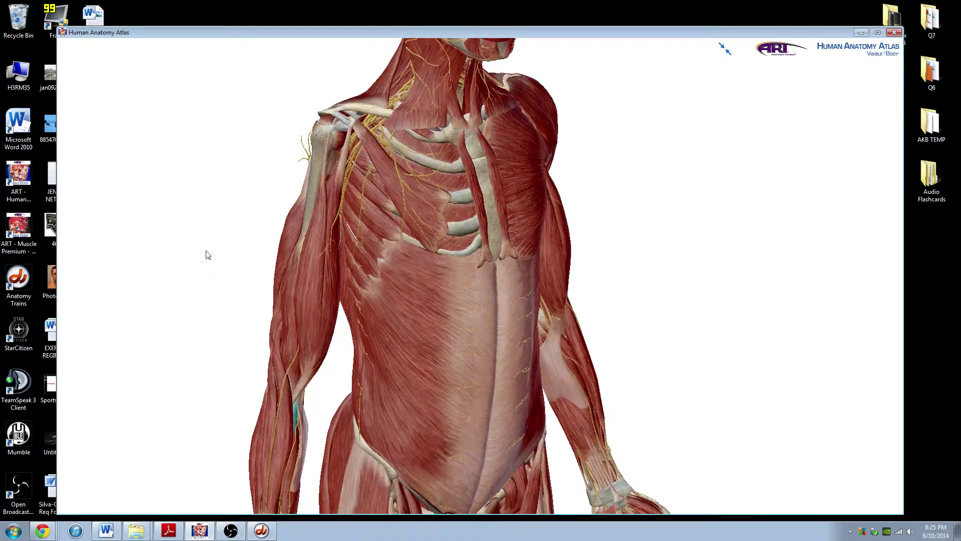
{"action": "mouse_move", "coordinate": [197, 188]}
{"action": "left_mouse_down"}
{"action": "mouse_move", "coordinate": [176, 180]}
{"action": "mouse_move", "coordinate": [191, 197]}
{"action": "left_mouse_up"}
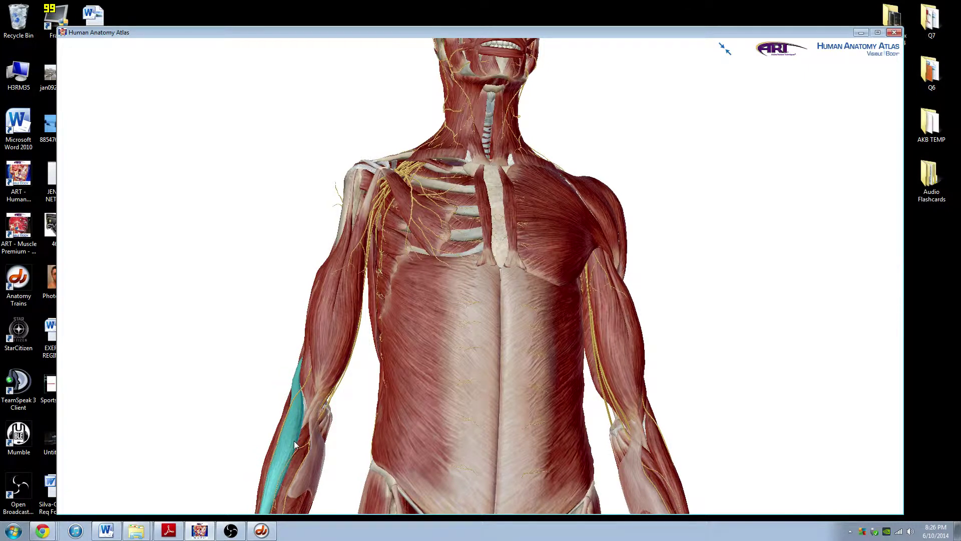
{"action": "left_click_drag", "start_coordinate": [310, 409], "coordinate": [293, 429]}
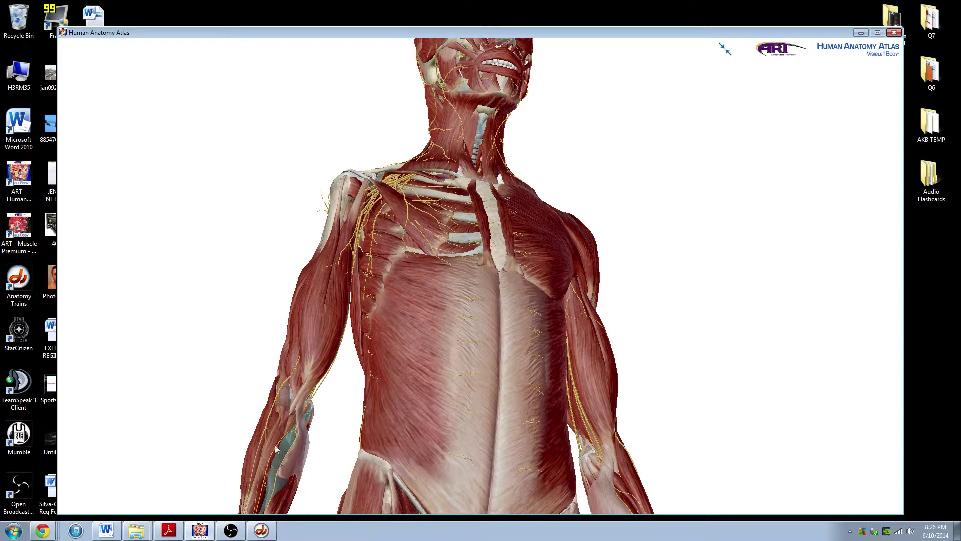
{"action": "right_click_drag", "start_coordinate": [496, 322], "coordinate": [649, 230]}
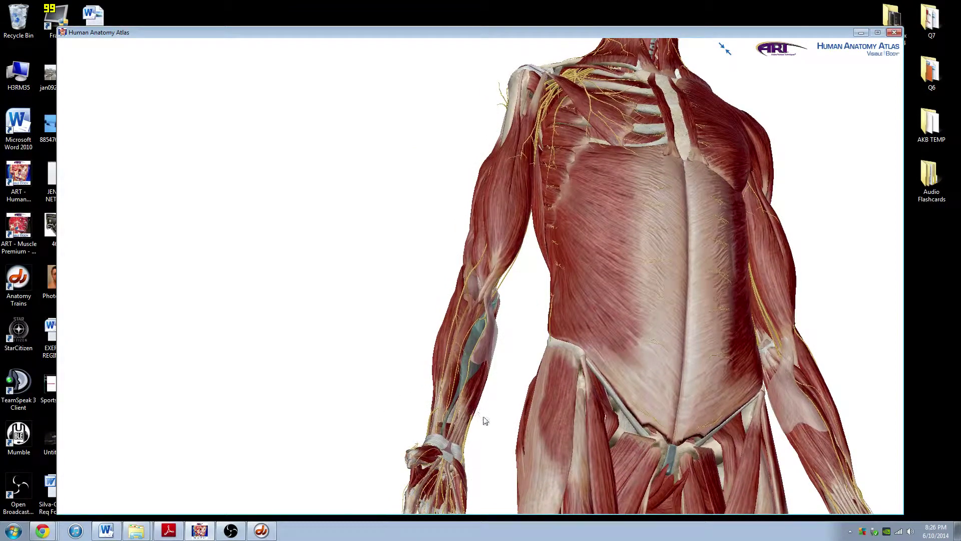
- Zoom in on the right elbow and hide the deep and outer forearm muscles over it
{"action": "left_click_drag", "start_coordinate": [485, 420], "coordinate": [448, 286]}
{"action": "scroll", "coordinate": [451, 310], "scroll_direction": "up", "scroll_amount": 3}
{"action": "scroll", "coordinate": [451, 377], "scroll_direction": "up", "scroll_amount": 2}
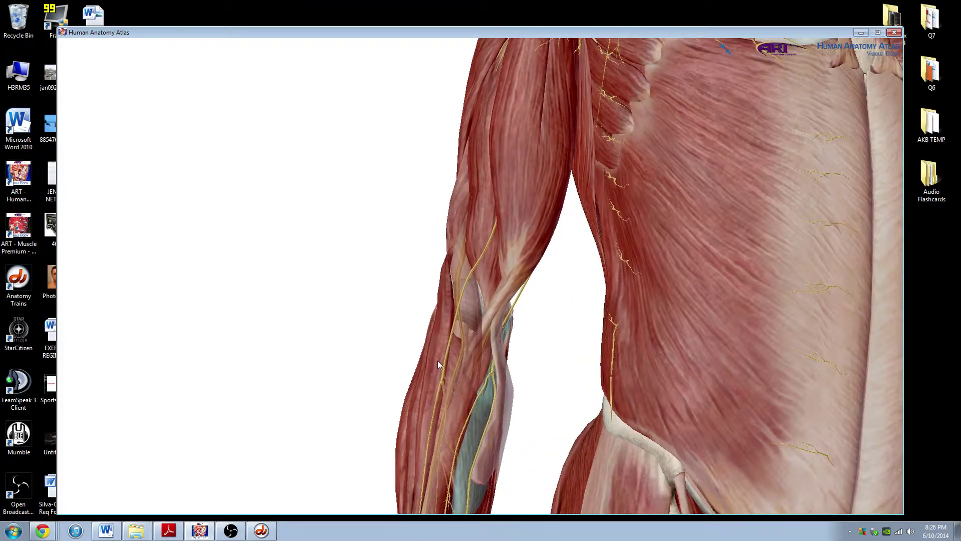
{"action": "left_click", "coordinate": [437, 360]}
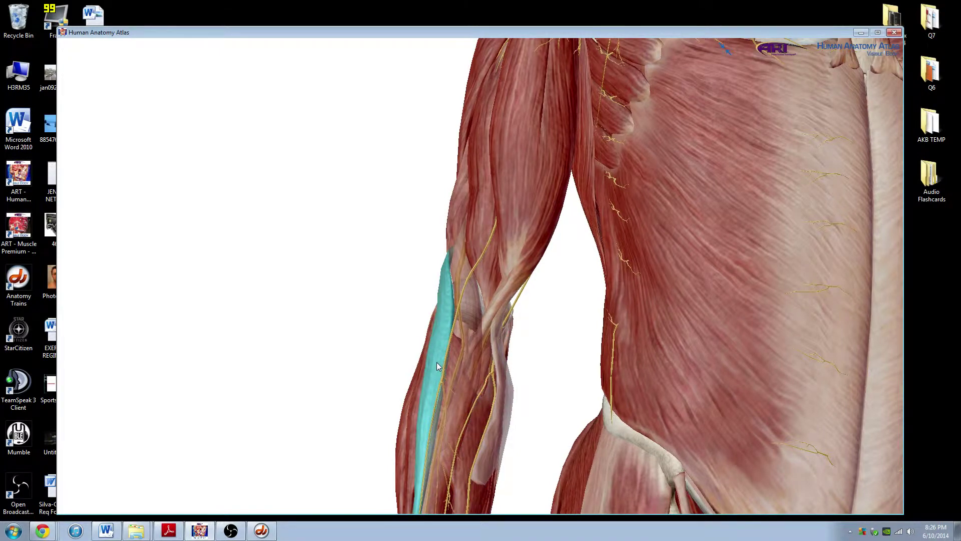
{"action": "left_click", "coordinate": [457, 362]}
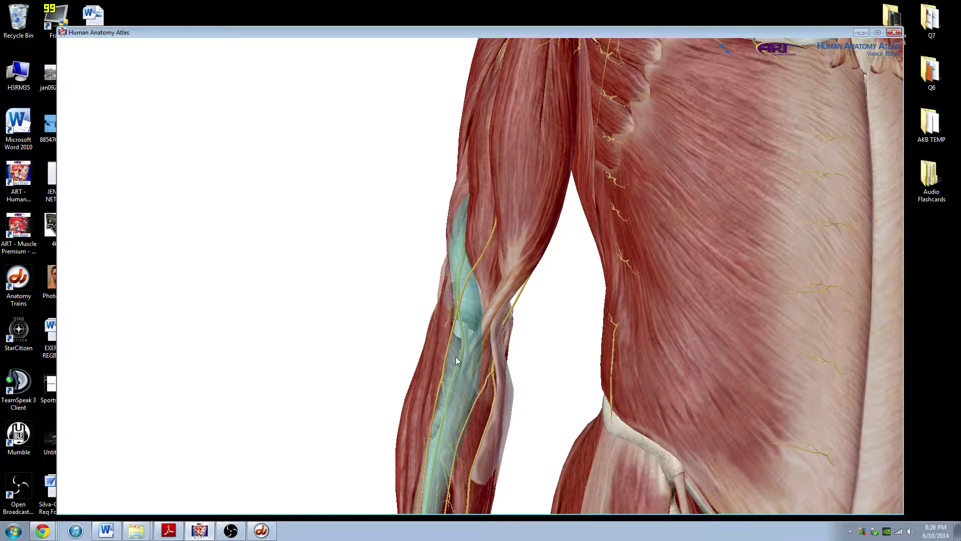
{"action": "left_click", "coordinate": [453, 377]}
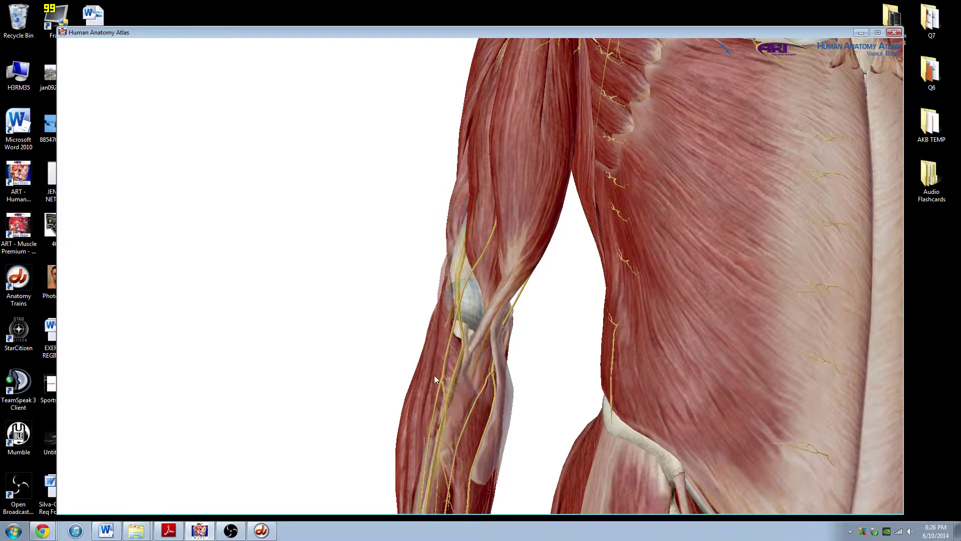
{"action": "left_click", "coordinate": [483, 420]}
{"action": "left_click", "coordinate": [481, 421]}
{"action": "left_click", "coordinate": [476, 423]}
- Hide the remaining forearm muscles to expose the bone and nerves, then deselect
{"action": "left_click", "coordinate": [442, 368]}
{"action": "left_click", "coordinate": [478, 411]}
{"action": "left_click", "coordinate": [475, 421]}
{"action": "left_click", "coordinate": [461, 400]}
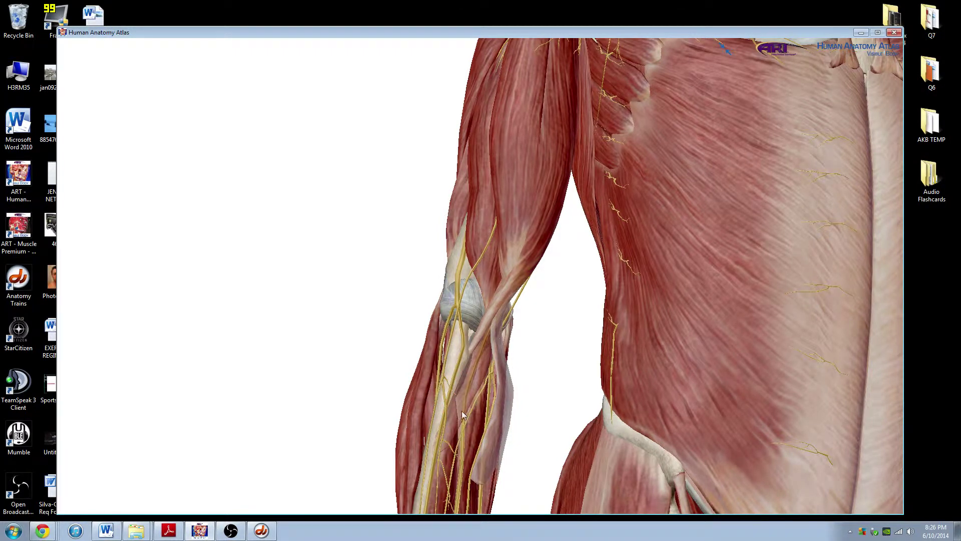
{"action": "left_click", "coordinate": [460, 405]}
{"action": "left_click", "coordinate": [436, 407]}
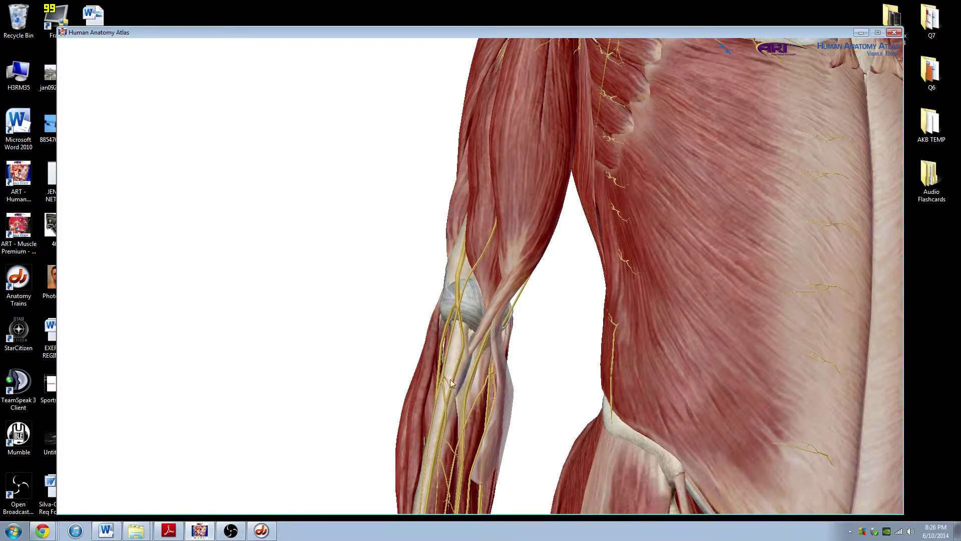
{"action": "left_click", "coordinate": [461, 349]}
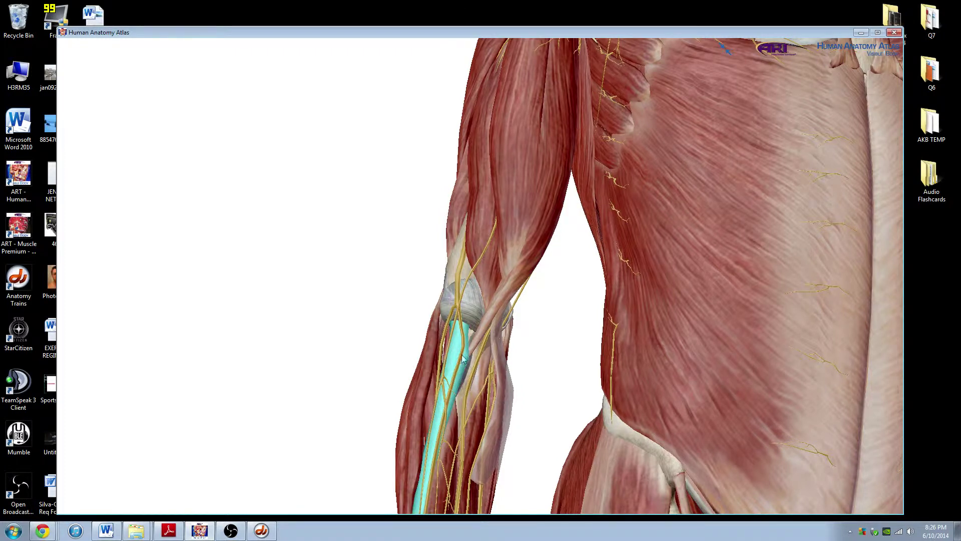
{"action": "left_click", "coordinate": [366, 371]}
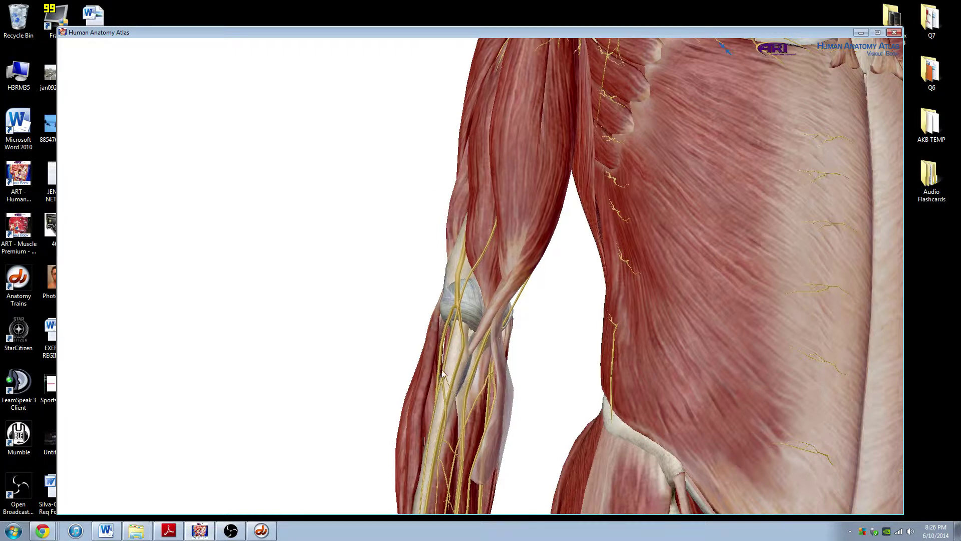
{"action": "left_click_drag", "start_coordinate": [469, 386], "coordinate": [463, 346]}
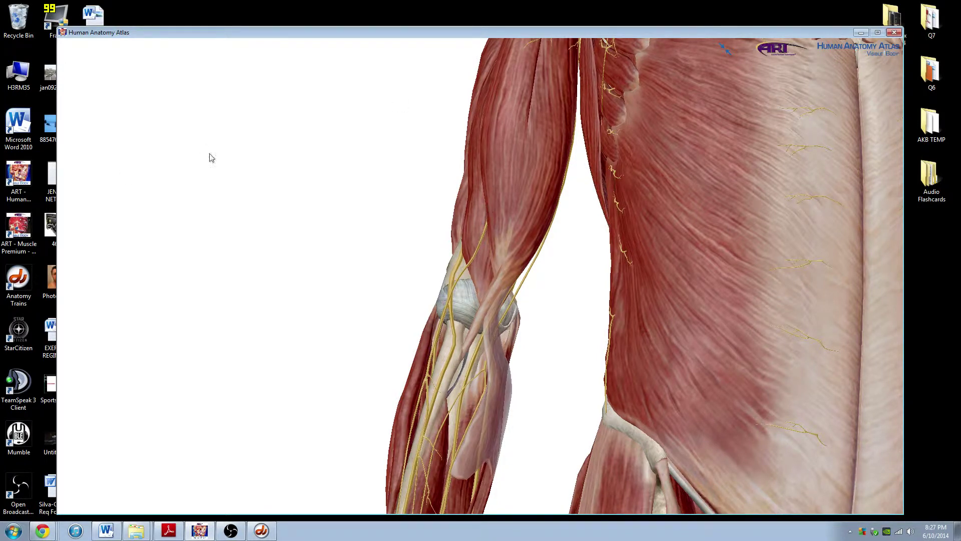
- Hide the entire Muscular System to leave skeleton, nerves and organs
{"action": "left_click", "coordinate": [675, 167]}
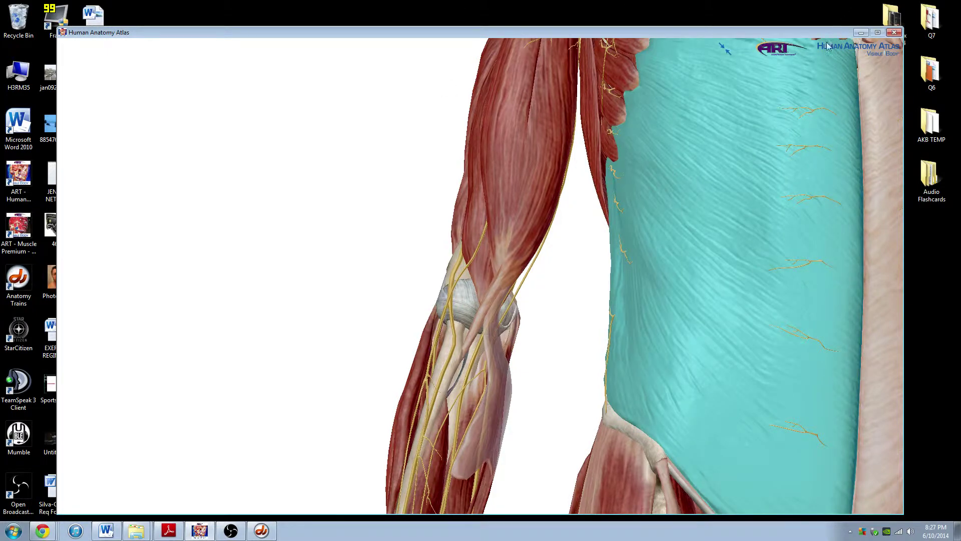
{"action": "left_click", "coordinate": [724, 49]}
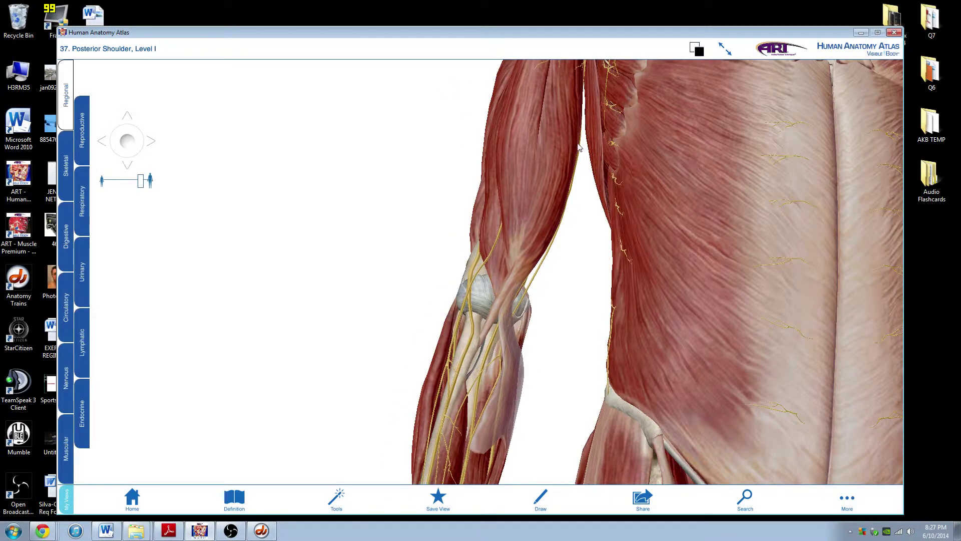
{"action": "left_click", "coordinate": [118, 66]}
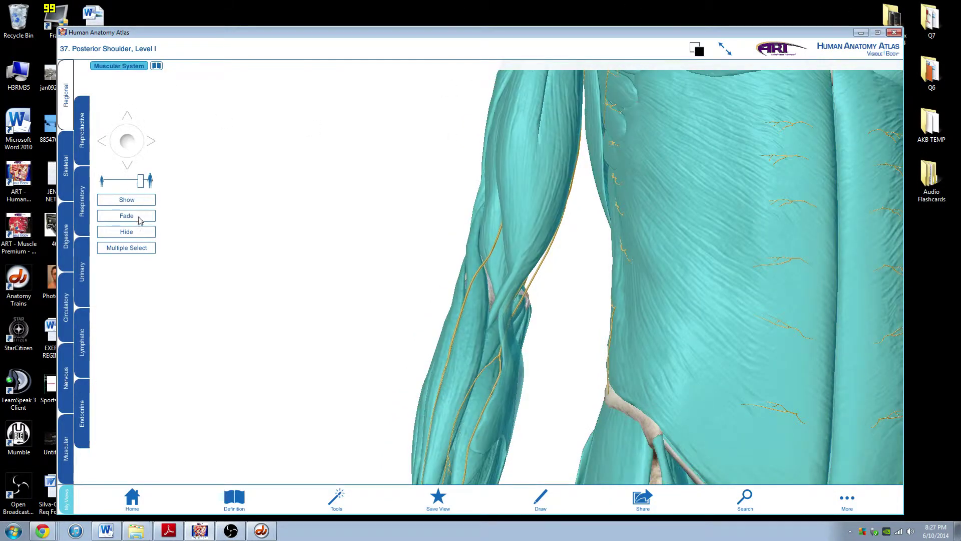
{"action": "left_click", "coordinate": [130, 233]}
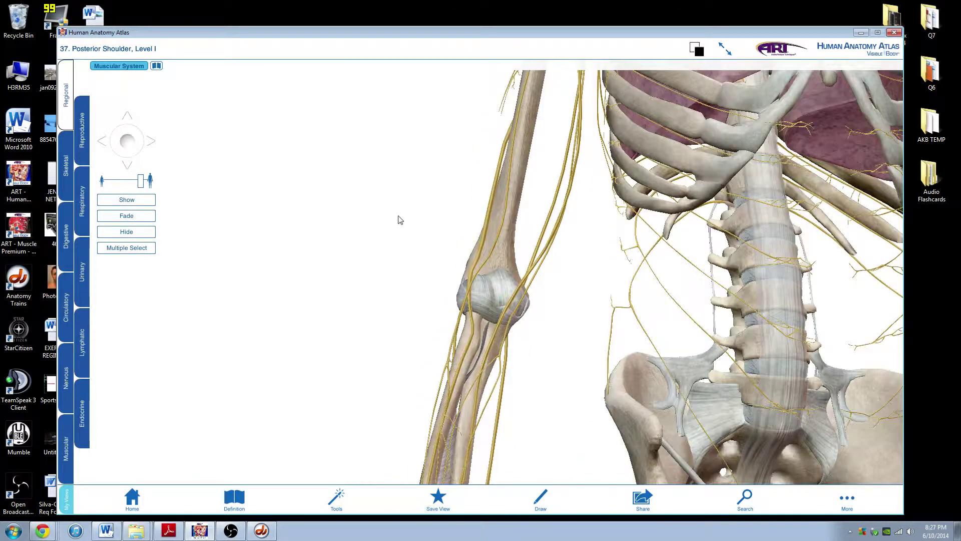
{"action": "left_click", "coordinate": [404, 211]}
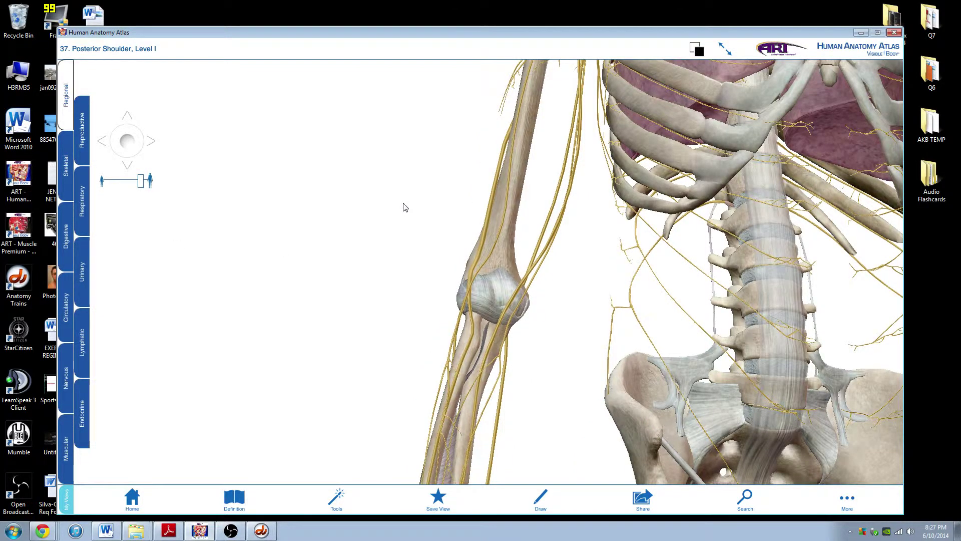
- Identify the right arm's radial, median and ulnar nerves, then deselect
{"action": "scroll", "coordinate": [404, 211], "scroll_direction": "down", "scroll_amount": 3}
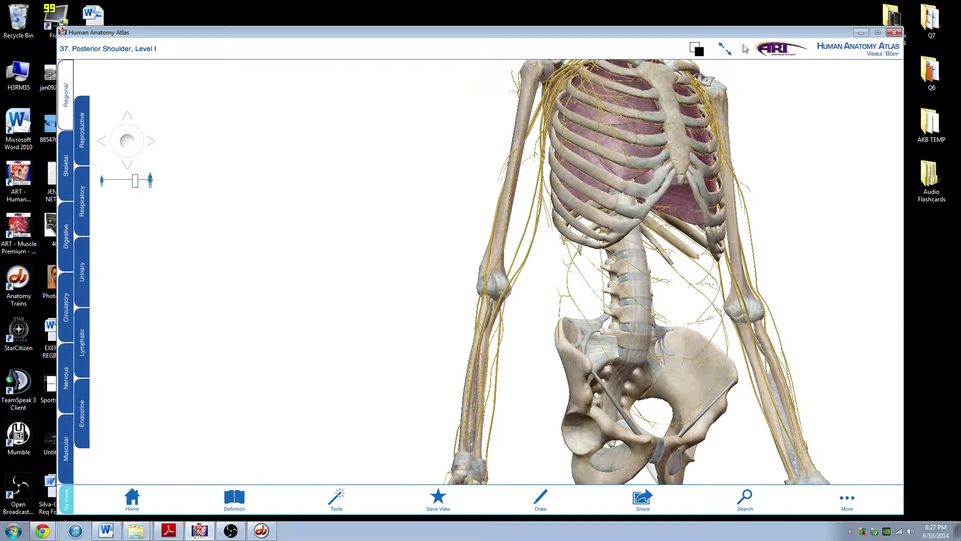
{"action": "left_click", "coordinate": [727, 52]}
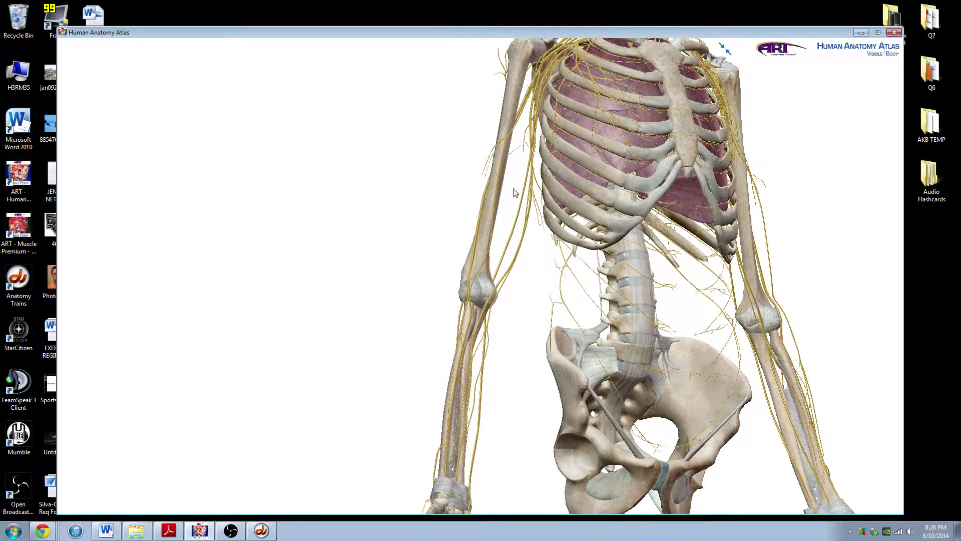
{"action": "left_click", "coordinate": [474, 244]}
{"action": "left_click", "coordinate": [726, 51]}
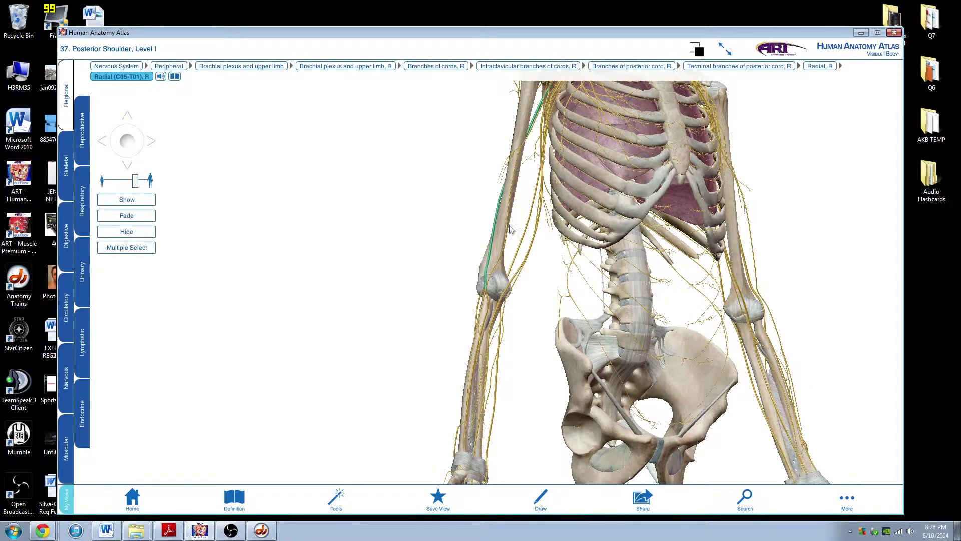
{"action": "left_click", "coordinate": [515, 280]}
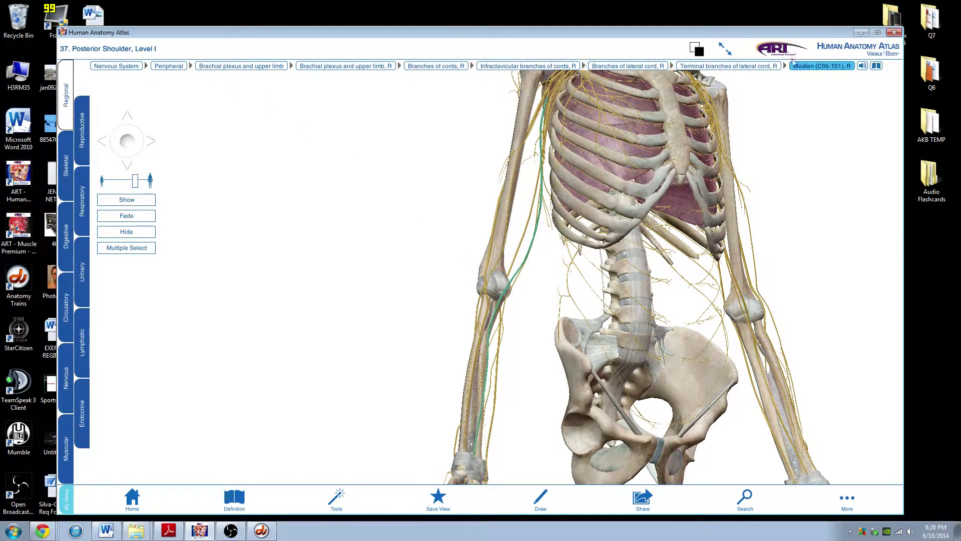
{"action": "left_click", "coordinate": [501, 357]}
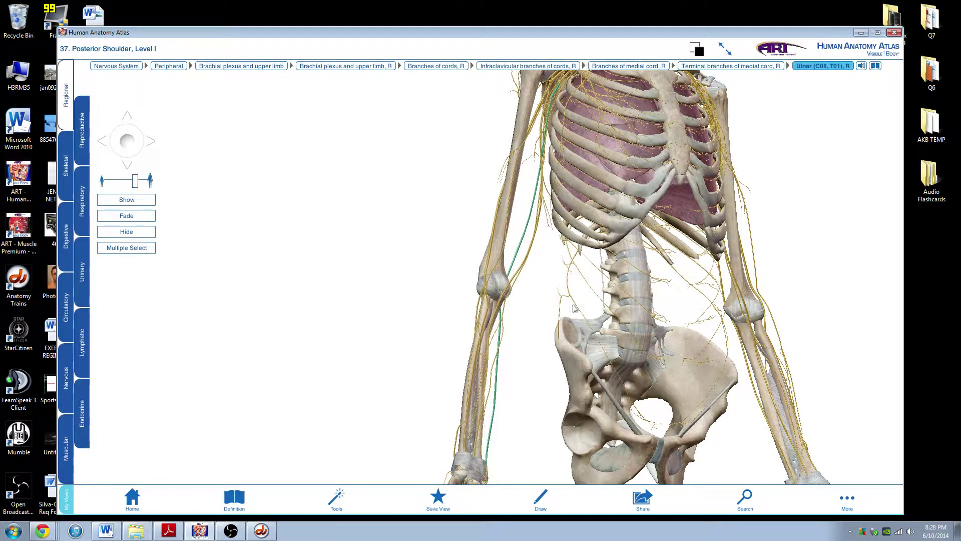
{"action": "left_click", "coordinate": [520, 295]}
- Identify the right elbow's radial collateral, annular and anterior ulnar collateral ligaments and capsule
{"action": "left_click_drag", "start_coordinate": [521, 295], "coordinate": [519, 294]}
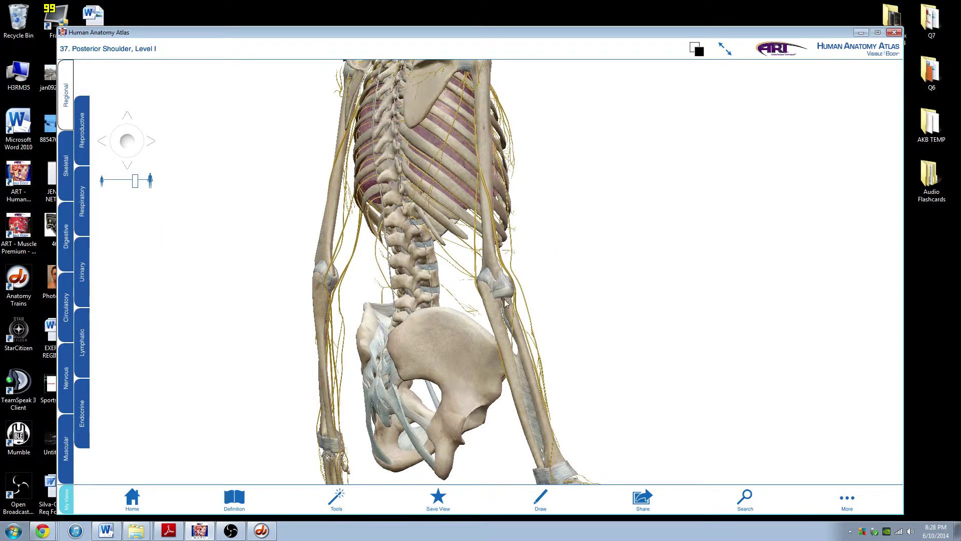
{"action": "left_click", "coordinate": [499, 286]}
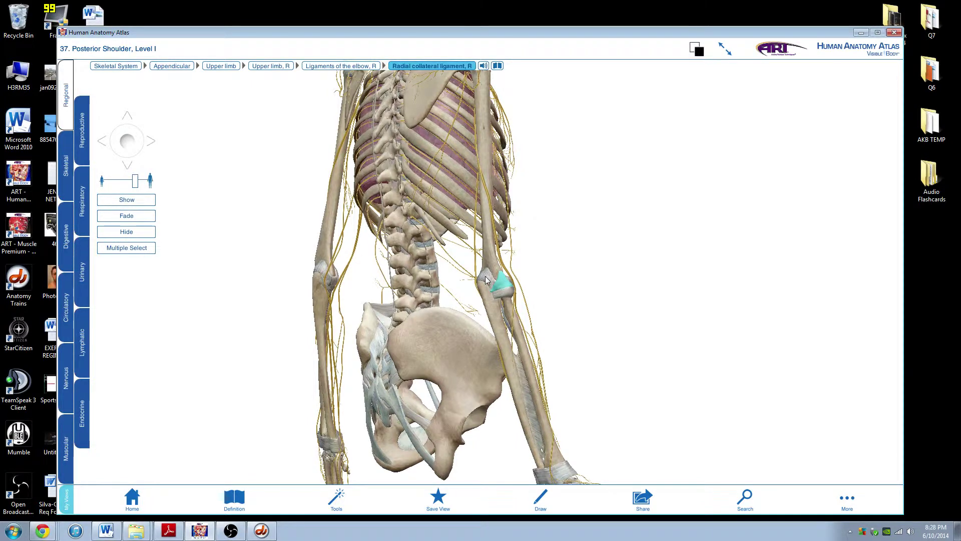
{"action": "left_click", "coordinate": [489, 279]}
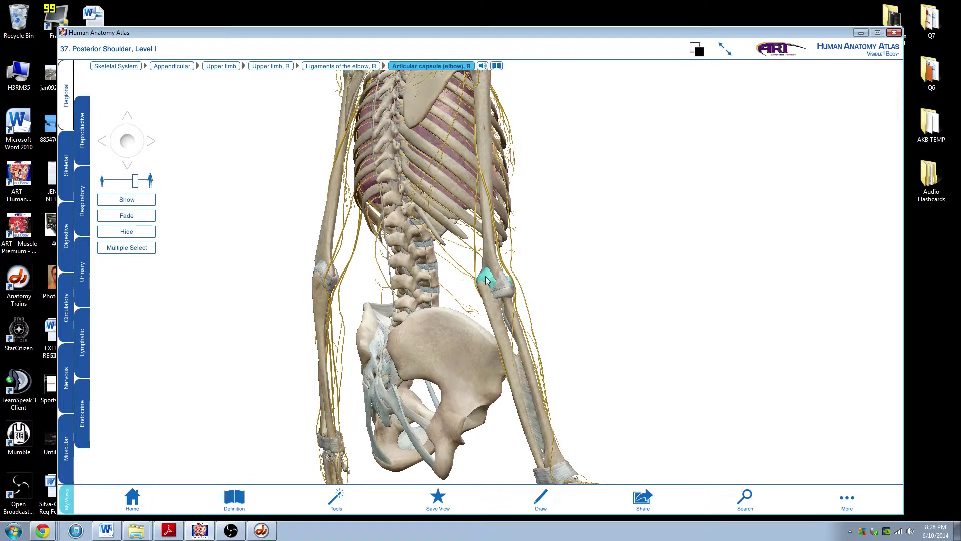
{"action": "left_click", "coordinate": [503, 295]}
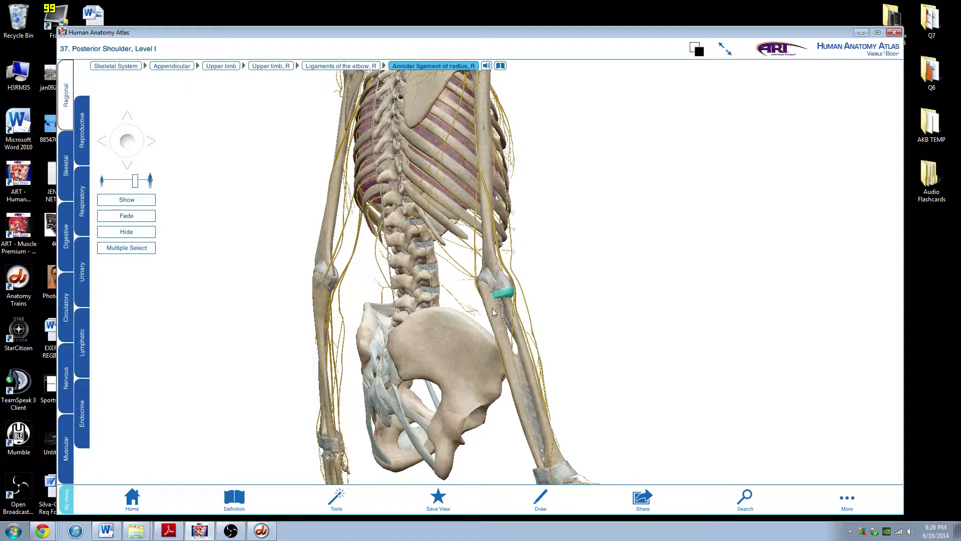
{"action": "left_click", "coordinate": [503, 283]}
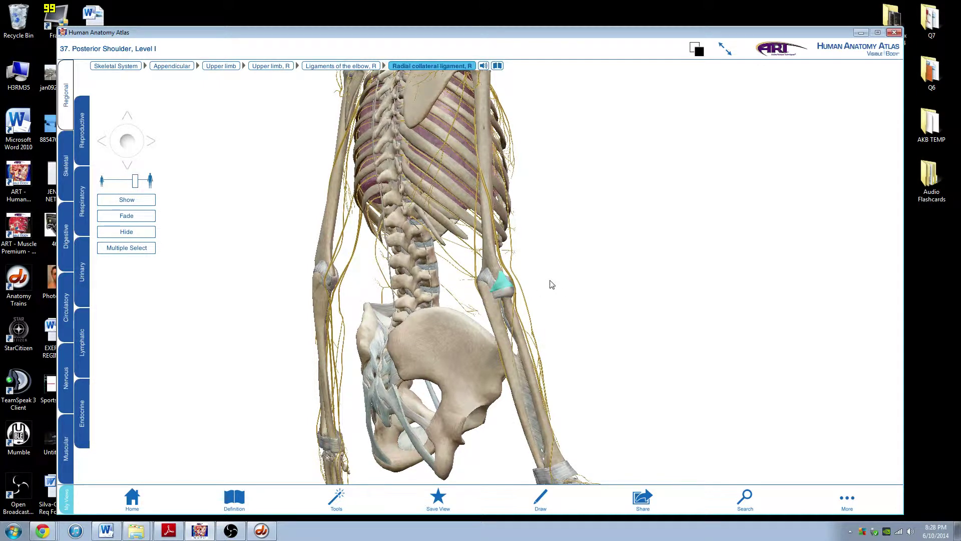
{"action": "left_click", "coordinate": [508, 290]}
{"action": "left_click", "coordinate": [511, 292]}
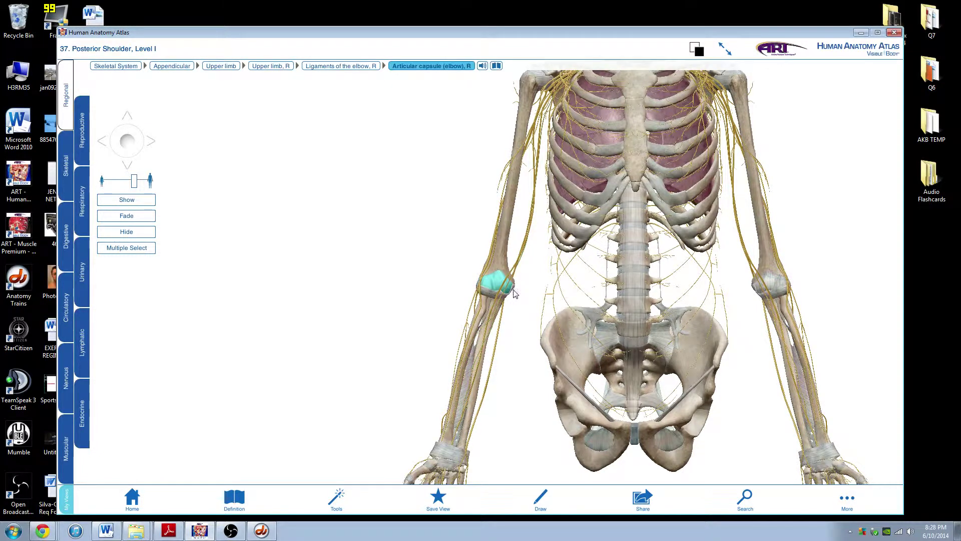
{"action": "left_click", "coordinate": [513, 290]}
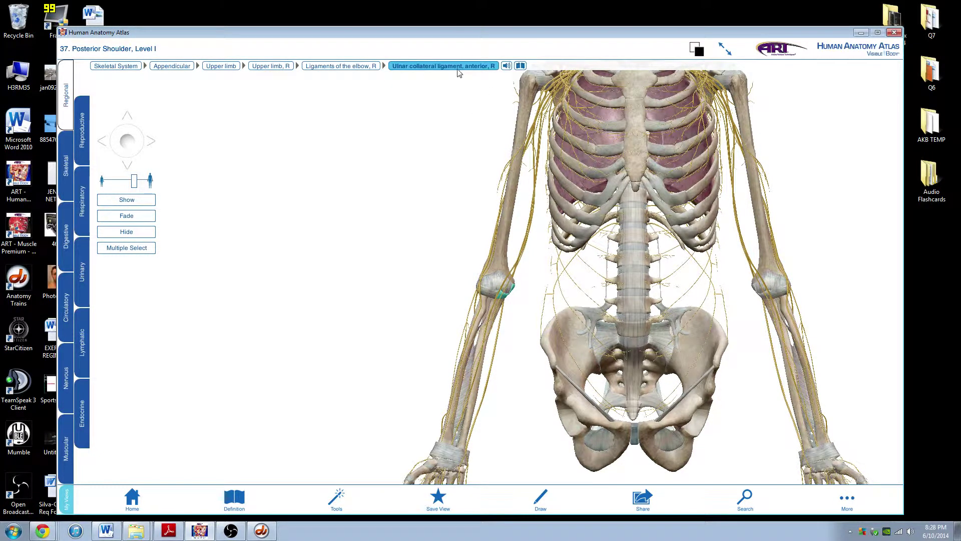
- Identify the ulna, humerus and radius around the elbow, then deselect
{"action": "left_click", "coordinate": [488, 302]}
{"action": "left_click", "coordinate": [484, 300]}
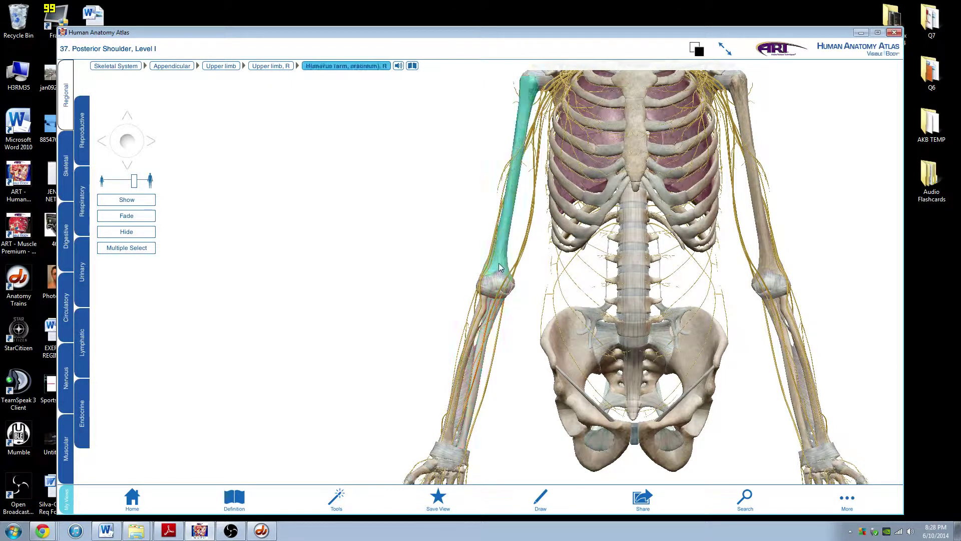
{"action": "left_click", "coordinate": [485, 300]}
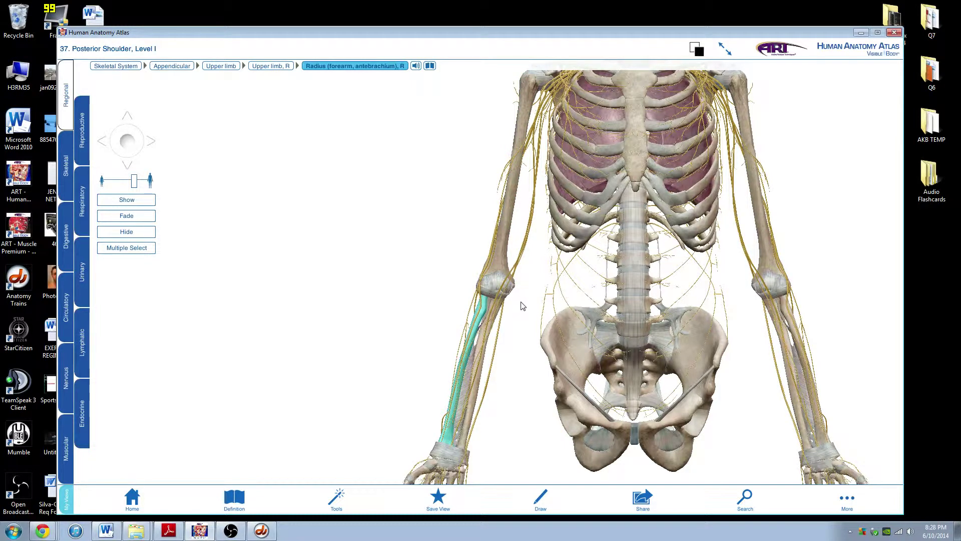
{"action": "mouse_move", "coordinate": [509, 301]}
{"action": "left_mouse_down"}
{"action": "mouse_move", "coordinate": [446, 294]}
{"action": "mouse_move", "coordinate": [492, 293]}
{"action": "mouse_move", "coordinate": [497, 283]}
{"action": "mouse_move", "coordinate": [503, 294]}
{"action": "left_mouse_up"}
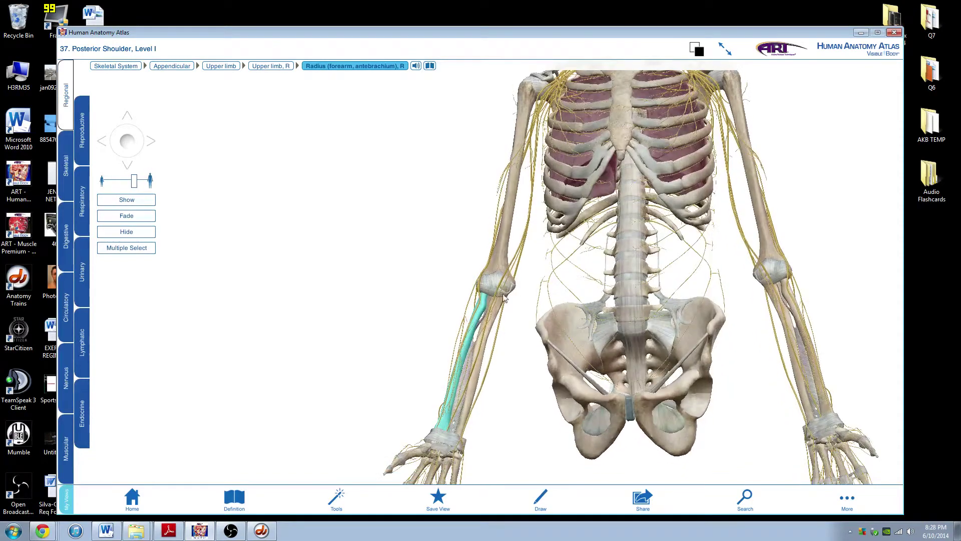
{"action": "left_click", "coordinate": [508, 324]}
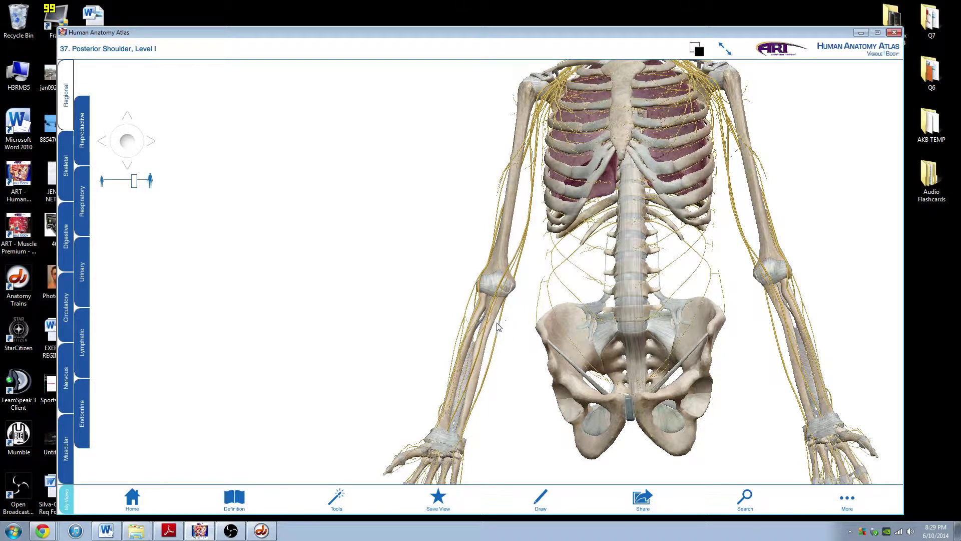
- Select Articular capsule (elbow), R on the right elbow
{"action": "left_click", "coordinate": [494, 284]}
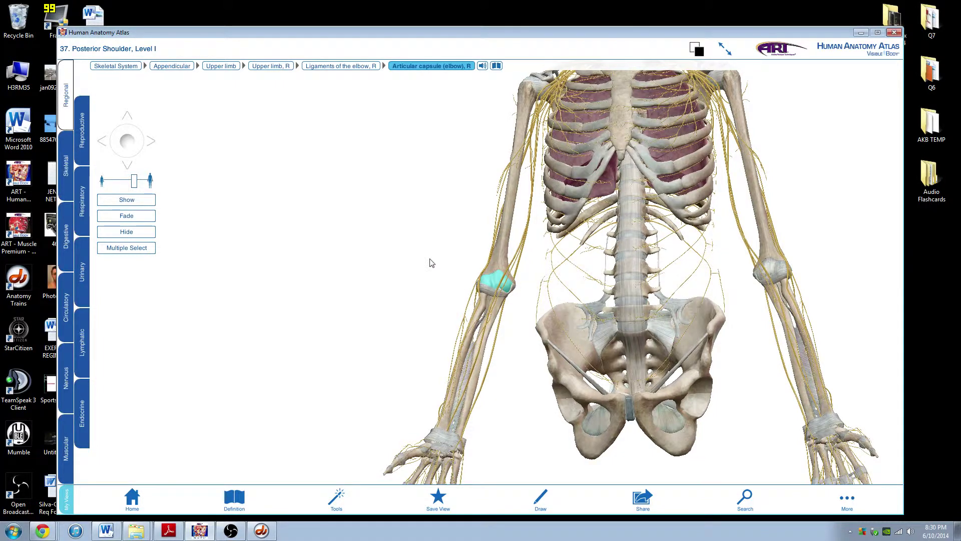
- From behind, identify the right ulnar nerve, right scapula and right suprascapular nerve
{"action": "left_click_drag", "start_coordinate": [431, 263], "coordinate": [455, 279]}
{"action": "left_click_drag", "start_coordinate": [533, 253], "coordinate": [602, 344]}
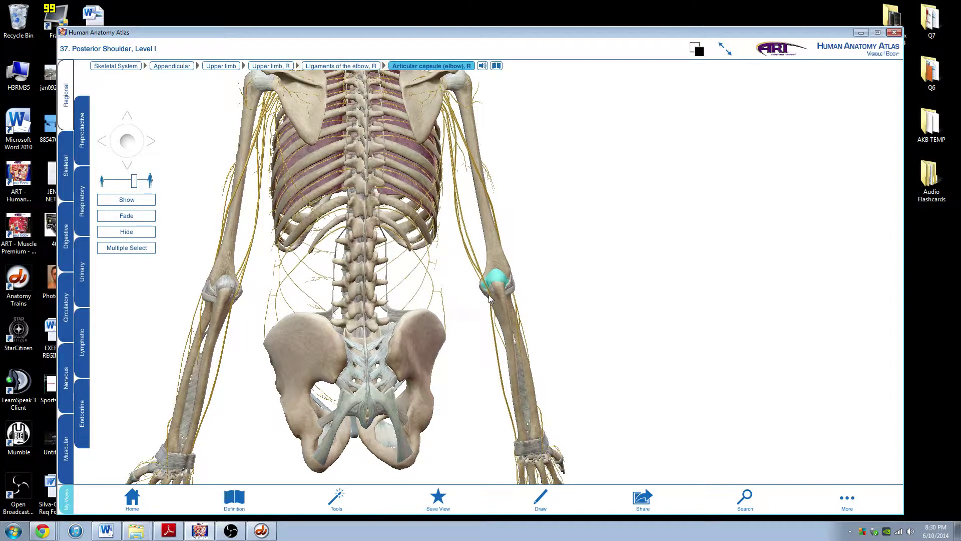
{"action": "left_click", "coordinate": [484, 285]}
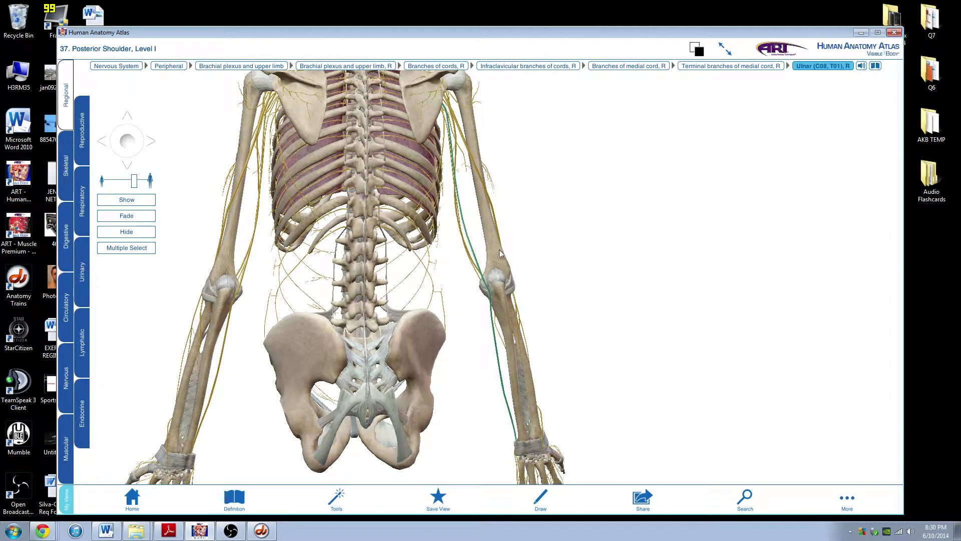
{"action": "left_click_drag", "start_coordinate": [502, 286], "coordinate": [519, 214]}
{"action": "left_click_drag", "start_coordinate": [466, 230], "coordinate": [425, 130]}
{"action": "left_click", "coordinate": [426, 130]}
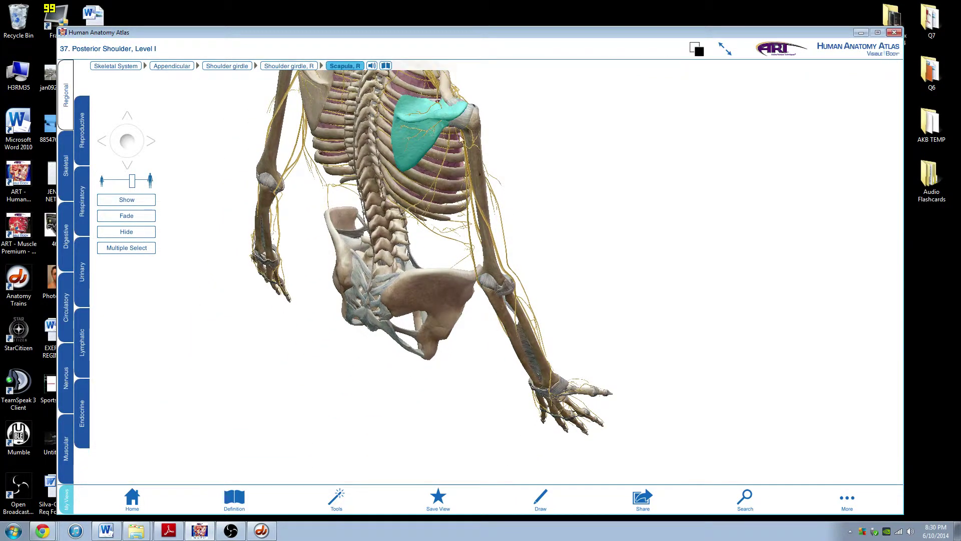
{"action": "left_click", "coordinate": [428, 130]}
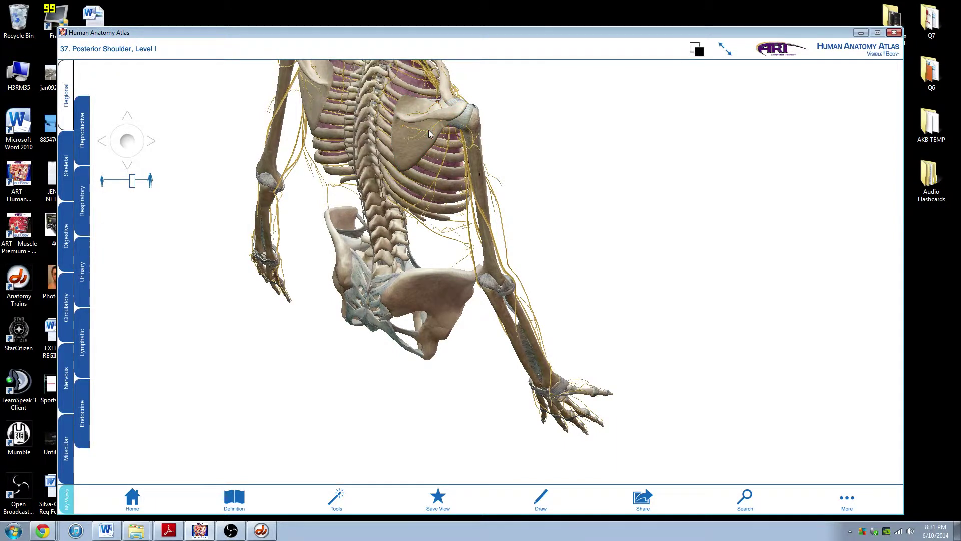
{"action": "left_click", "coordinate": [443, 113]}
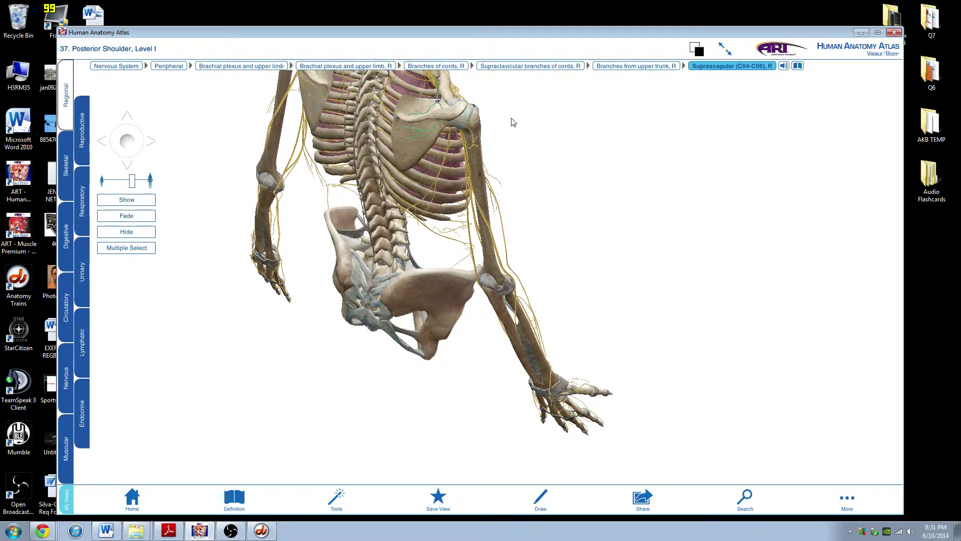
- Identify the right radial nerve, then the right ulnar nerve (C08, T01)
{"action": "left_click_drag", "start_coordinate": [476, 116], "coordinate": [480, 146]}
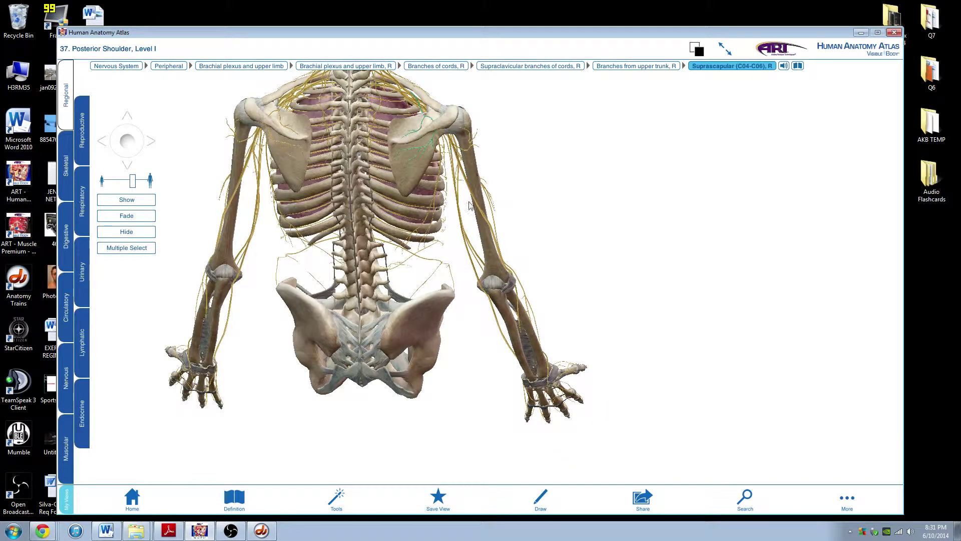
{"action": "left_click", "coordinate": [499, 247]}
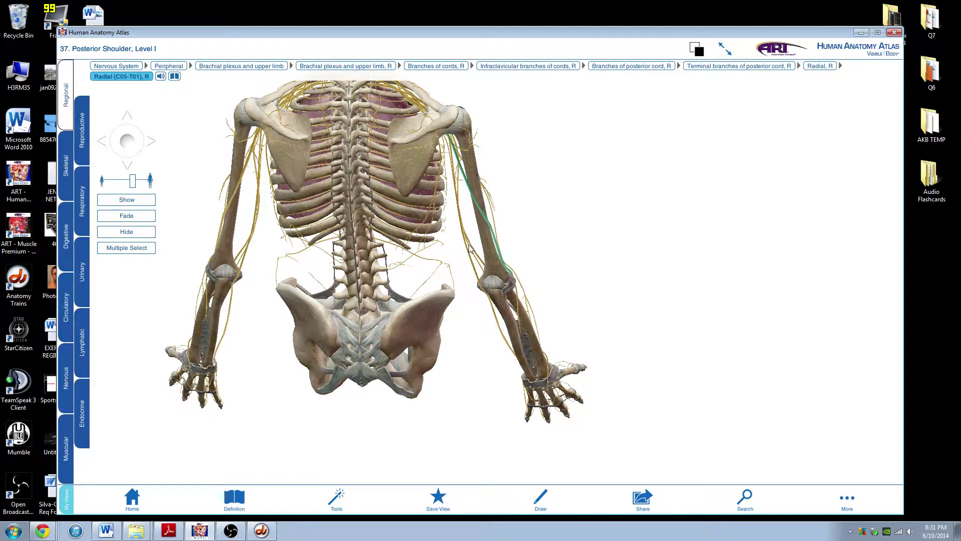
{"action": "left_click", "coordinate": [473, 268]}
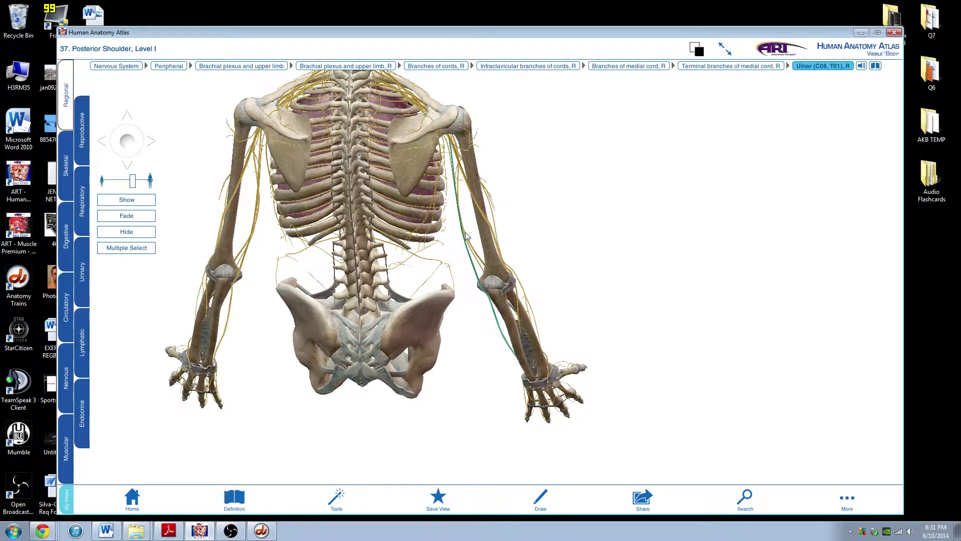
- Orbit the skeleton to a side-on view of the right arm and clear the ulnar nerve identification
{"action": "left_click_drag", "start_coordinate": [465, 237], "coordinate": [502, 195]}
{"action": "scroll", "coordinate": [503, 197], "scroll_direction": "up", "scroll_amount": 3}
{"action": "scroll", "coordinate": [503, 197], "scroll_direction": "down", "scroll_amount": 3}
{"action": "left_click_drag", "start_coordinate": [356, 237], "coordinate": [264, 235]}
{"action": "left_click_drag", "start_coordinate": [506, 259], "coordinate": [455, 208]}
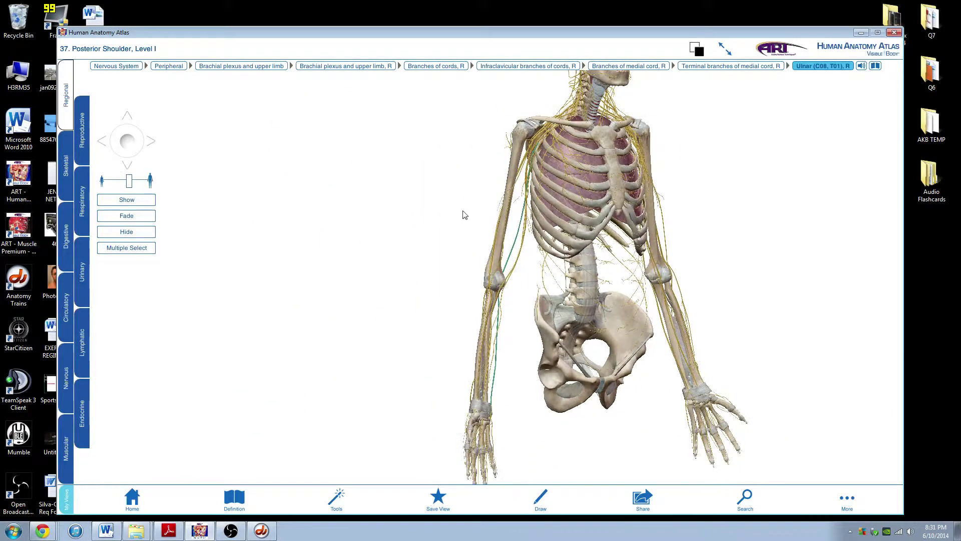
{"action": "left_click_drag", "start_coordinate": [503, 276], "coordinate": [552, 283]}
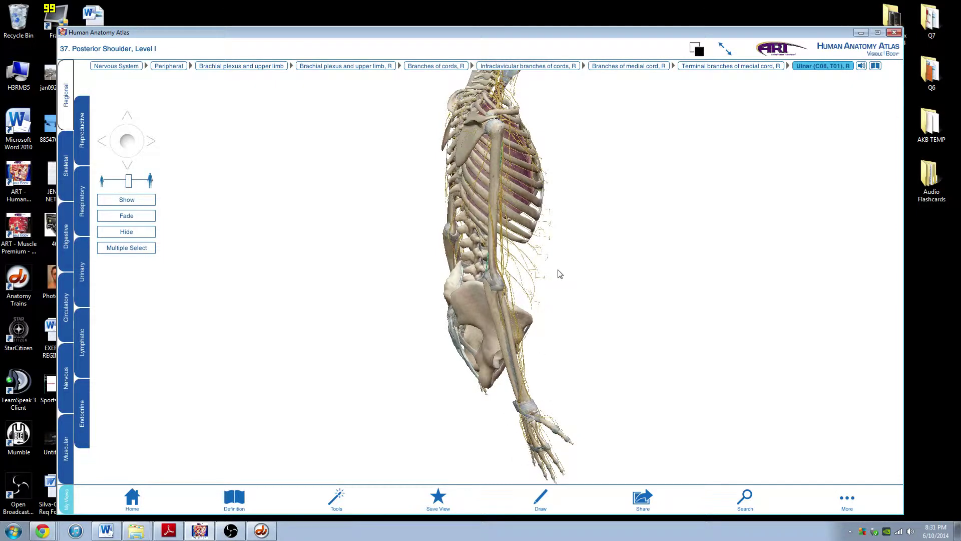
{"action": "left_click_drag", "start_coordinate": [480, 255], "coordinate": [457, 255]}
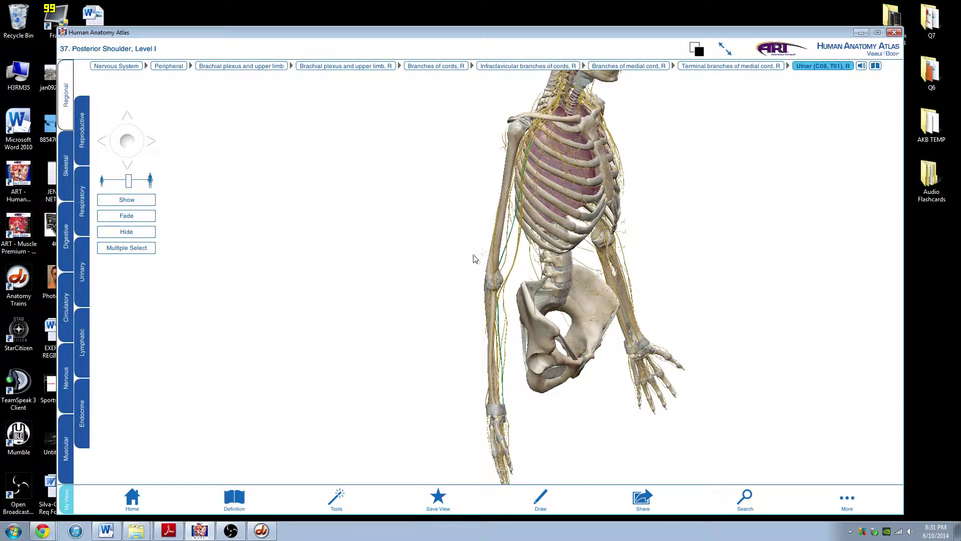
{"action": "left_click", "coordinate": [606, 274]}
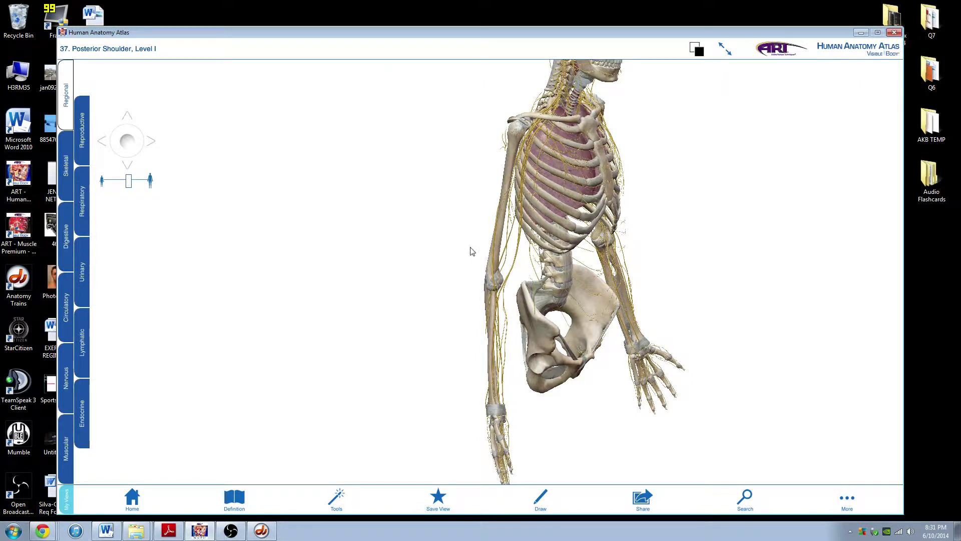
{"action": "left_click_drag", "start_coordinate": [682, 301], "coordinate": [723, 310]}
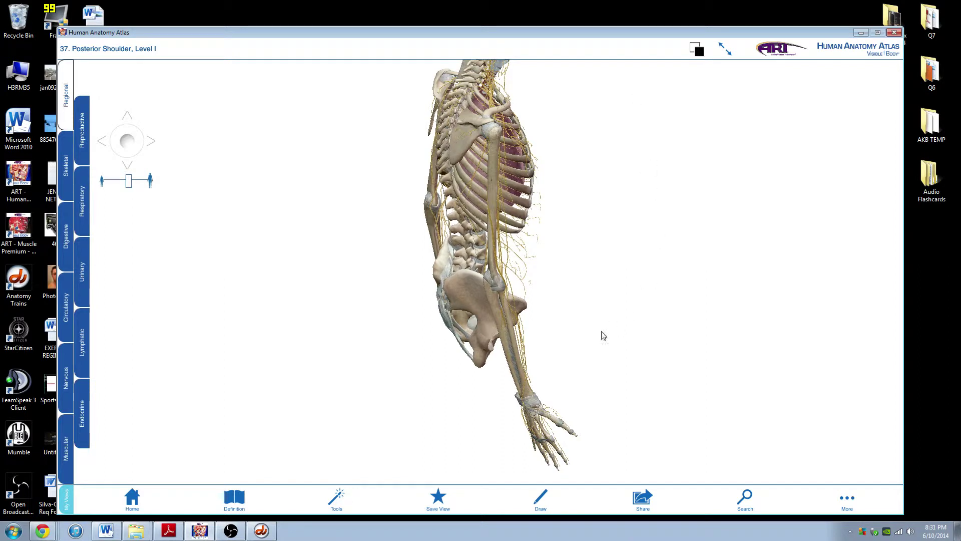
- Identify the right radial collateral ligament, turn the skeleton back toward the side view, then deselect it
{"action": "left_click", "coordinate": [497, 289]}
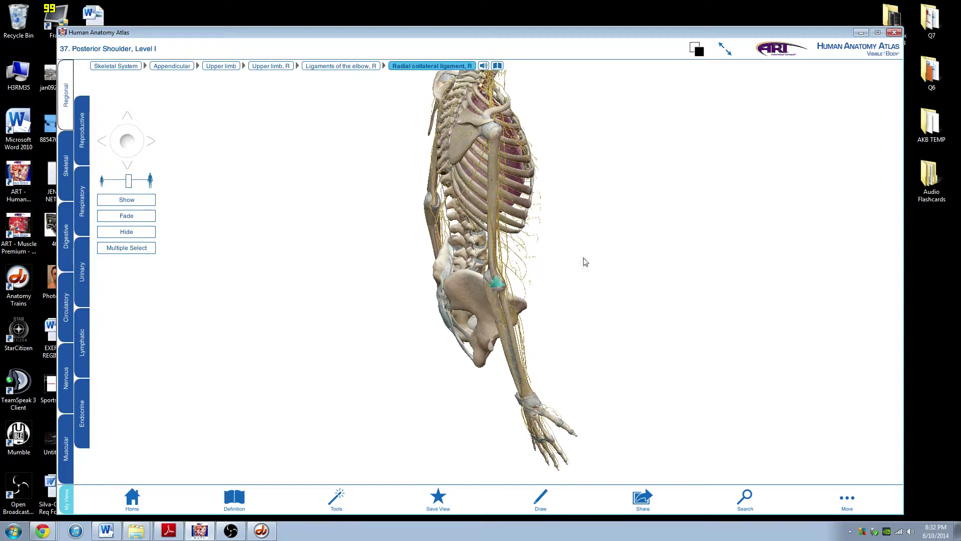
{"action": "left_click_drag", "start_coordinate": [515, 266], "coordinate": [503, 266]}
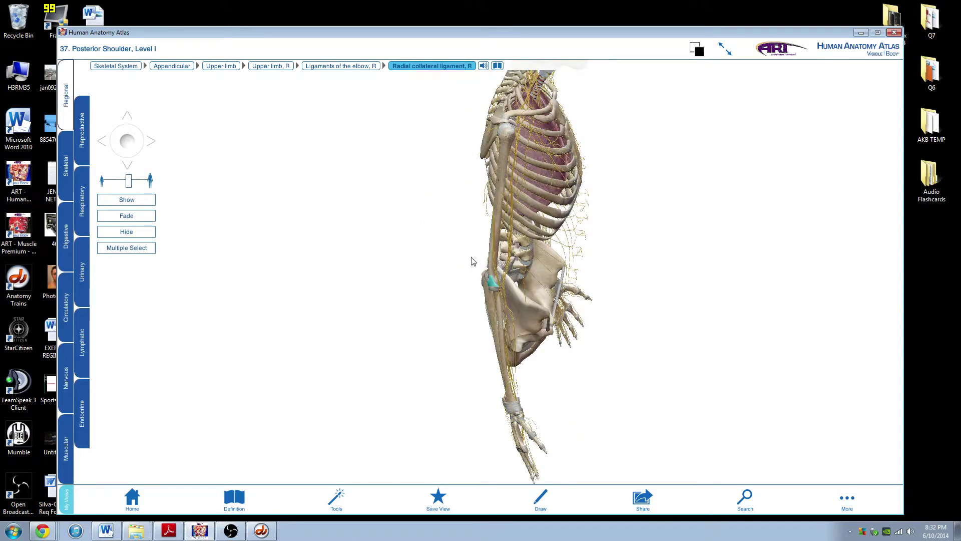
{"action": "left_click_drag", "start_coordinate": [671, 252], "coordinate": [554, 253]}
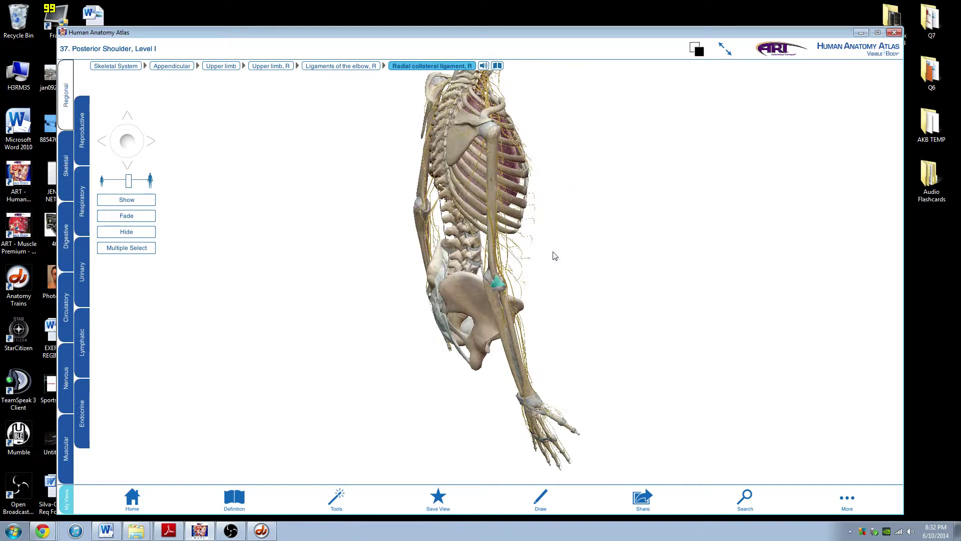
{"action": "left_click", "coordinate": [626, 243]}
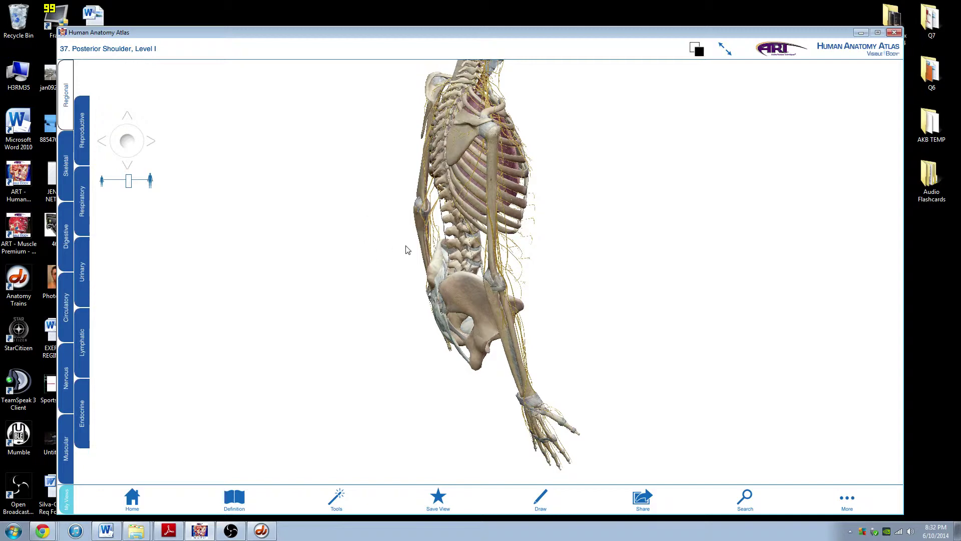
- Zoom in close and identify the right elbow's articular capsule and the right humerus
{"action": "double_click", "coordinate": [476, 219]}
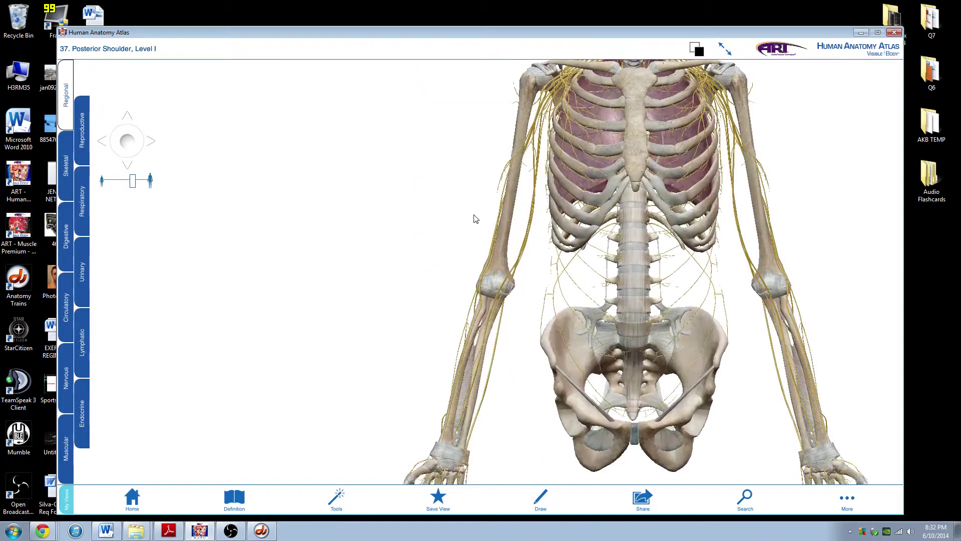
{"action": "left_click", "coordinate": [497, 286]}
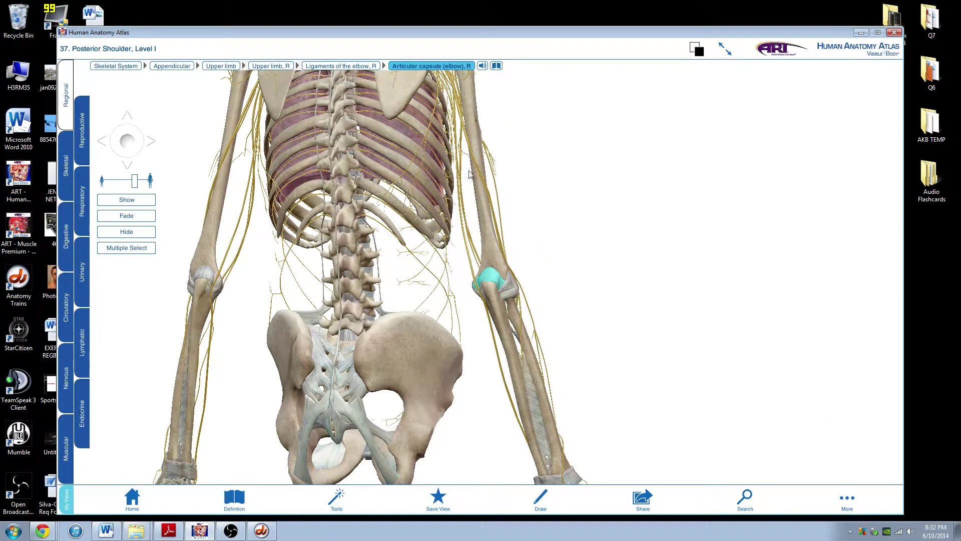
{"action": "left_click", "coordinate": [503, 258]}
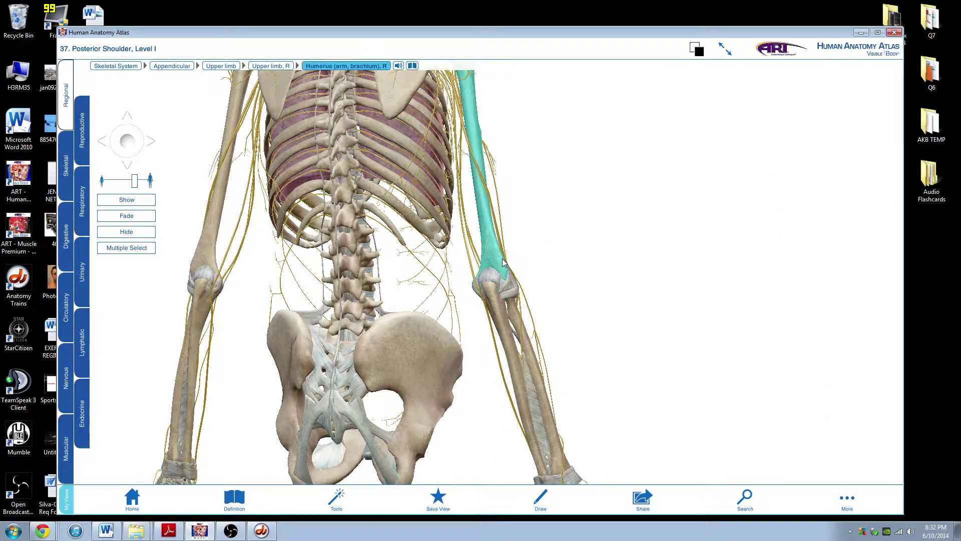
{"action": "left_click", "coordinate": [545, 259]}
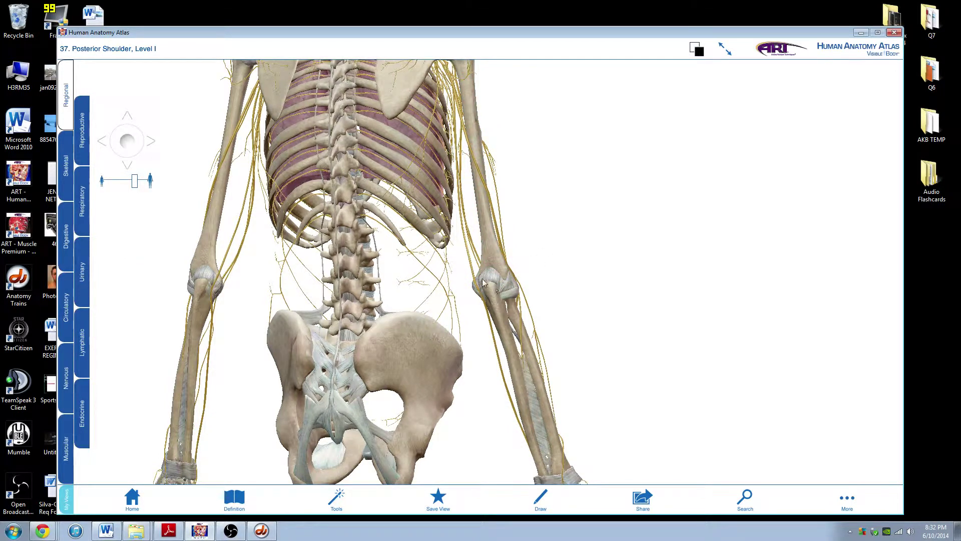
- Re-identify the radial collateral ligament and a nerve beside the right elbow, then clear the selection
{"action": "left_click", "coordinate": [509, 286]}
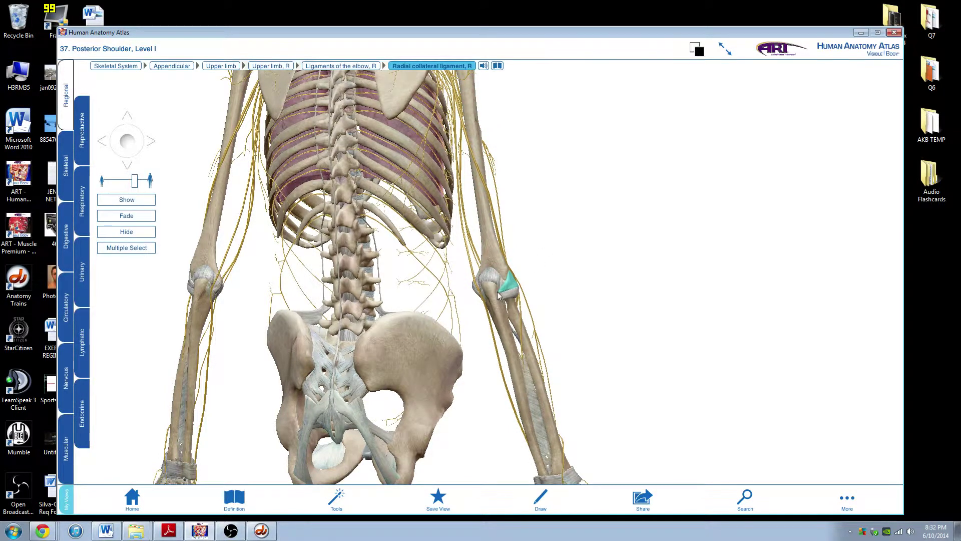
{"action": "left_click", "coordinate": [480, 289]}
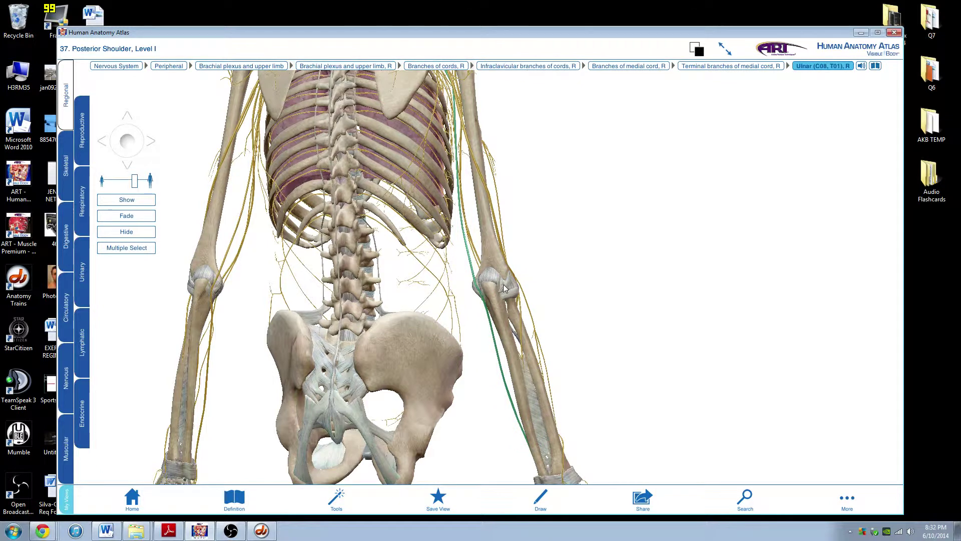
{"action": "left_click", "coordinate": [470, 245]}
{"action": "left_click", "coordinate": [471, 248]}
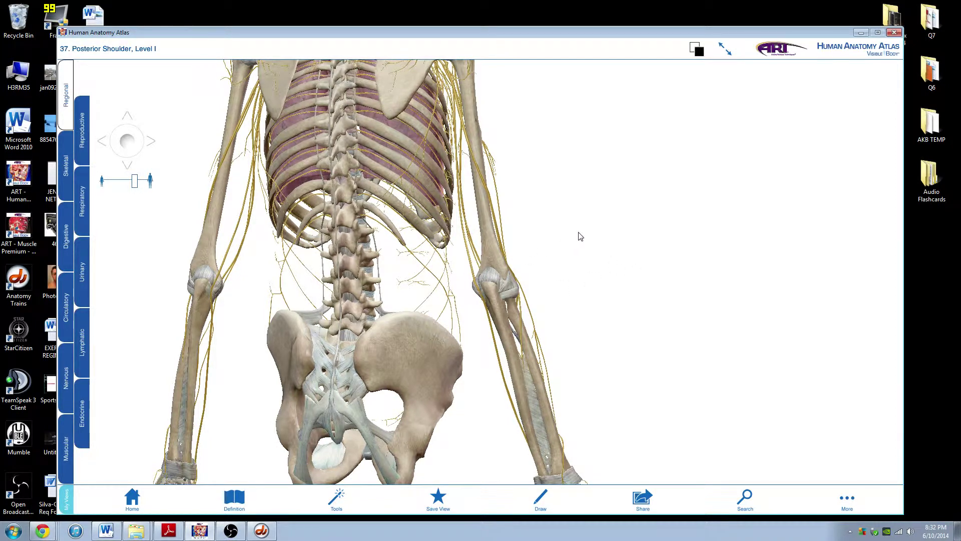
- Rotate the skeleton to an anterior view tilted to look down on the right elbow
{"action": "left_click_drag", "start_coordinate": [571, 232], "coordinate": [463, 236]}
{"action": "scroll", "coordinate": [462, 236], "scroll_direction": "down", "scroll_amount": 2}
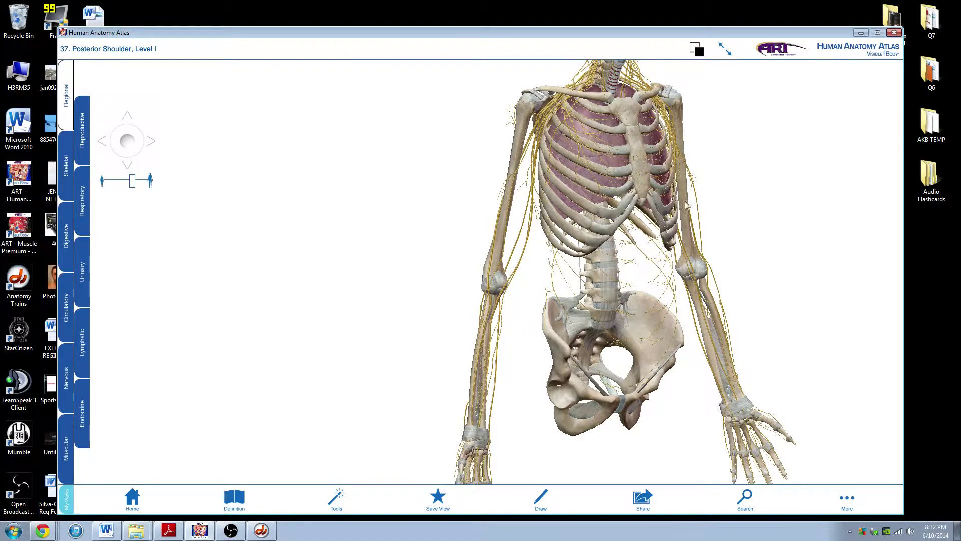
{"action": "left_click_drag", "start_coordinate": [648, 218], "coordinate": [655, 189]}
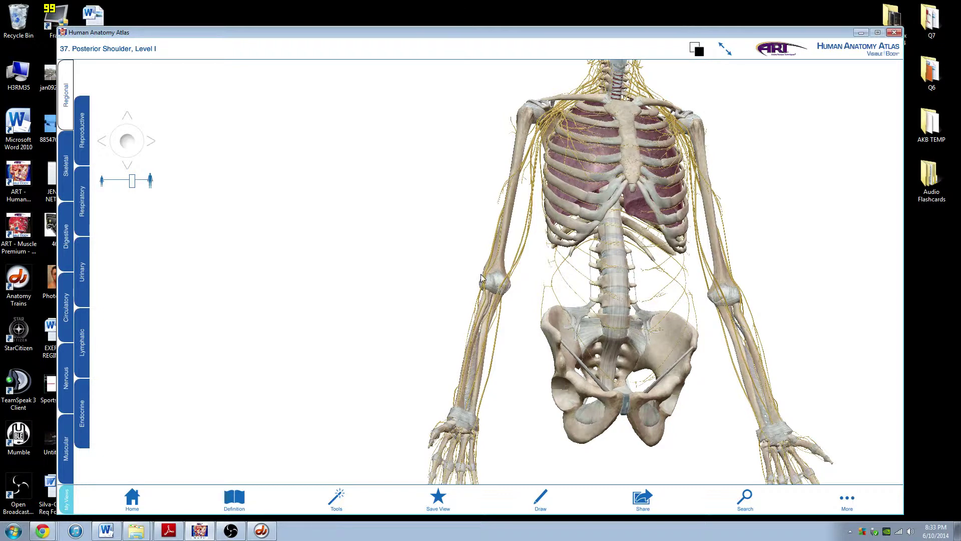
- Identify the anterior ulnar collateral ligament, deselect it, and open the Lymphatics of the Upper Limbs view
{"action": "left_click", "coordinate": [495, 290]}
{"action": "left_click", "coordinate": [505, 294]}
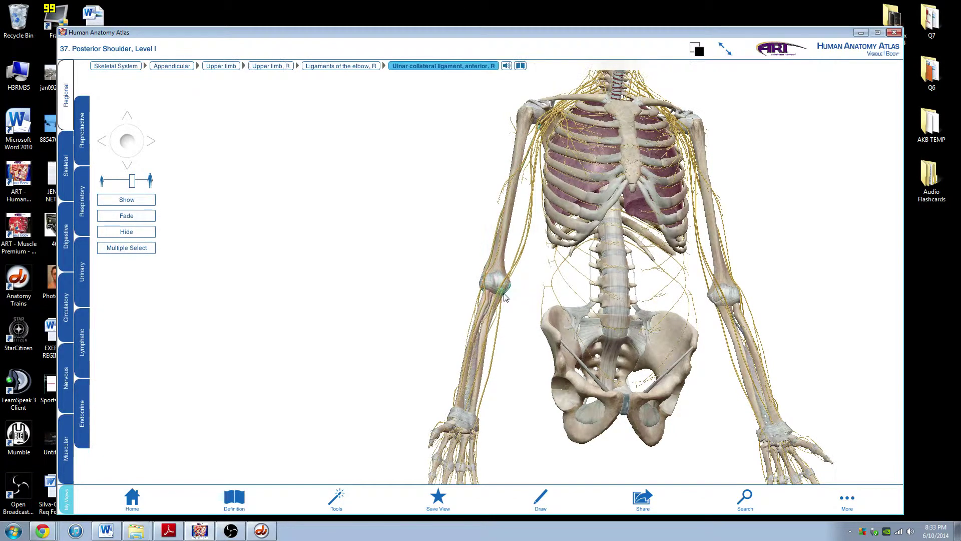
{"action": "left_click", "coordinate": [424, 282]}
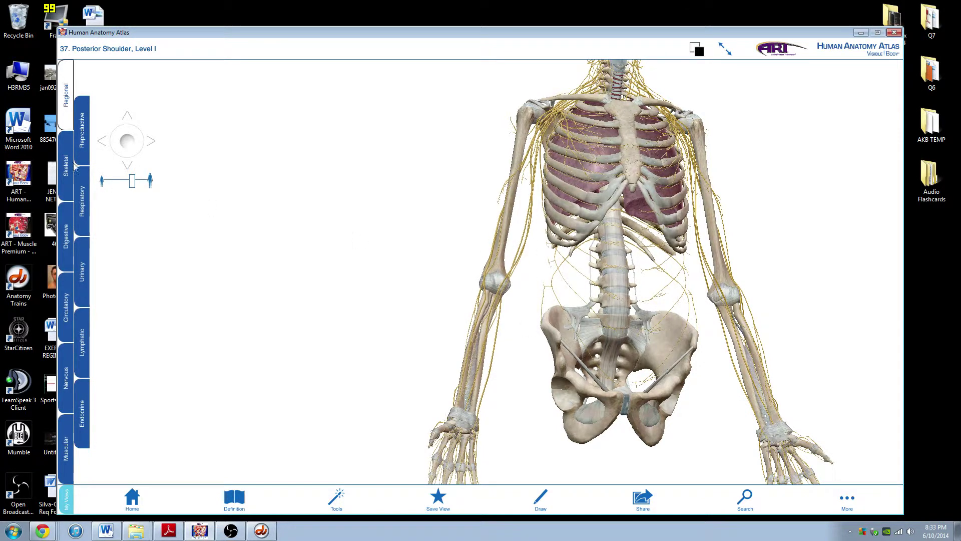
{"action": "left_click", "coordinate": [83, 342]}
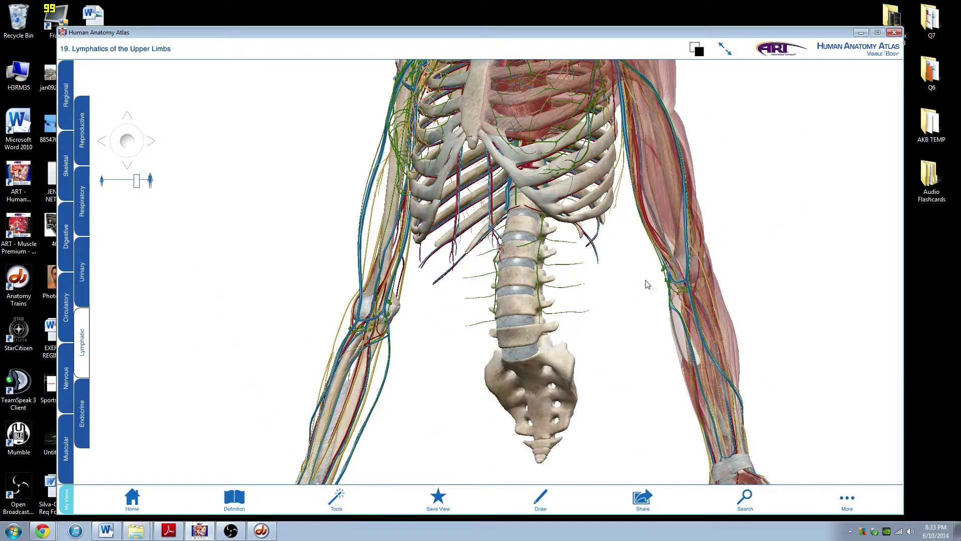
- Zoom out to the whole upper body and orbit the lymph model until the right arm faces forward
{"action": "key", "text": "super"}
{"action": "key", "text": "super"}
{"action": "scroll", "coordinate": [375, 237], "scroll_direction": "down", "scroll_amount": 3}
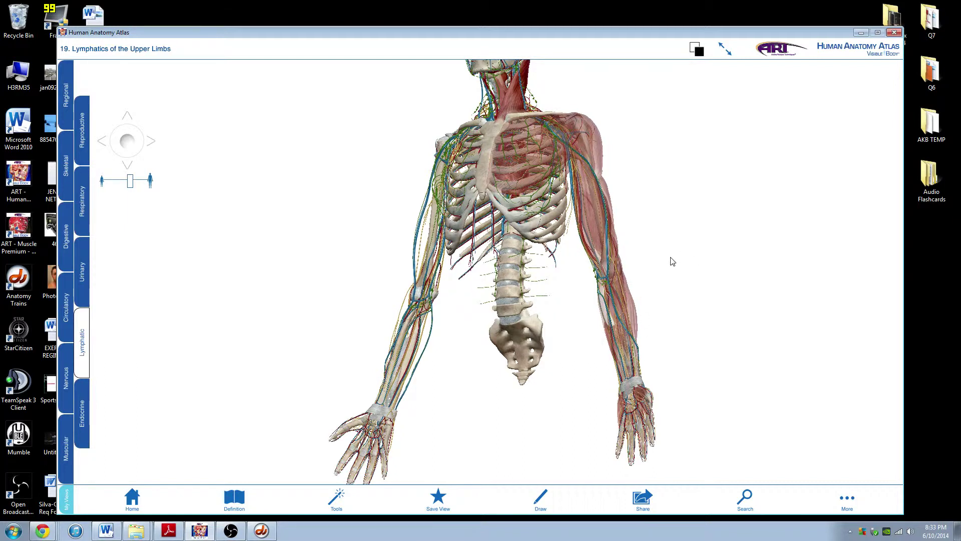
{"action": "left_click_drag", "start_coordinate": [538, 287], "coordinate": [490, 293]}
{"action": "left_click_drag", "start_coordinate": [575, 308], "coordinate": [577, 339]}
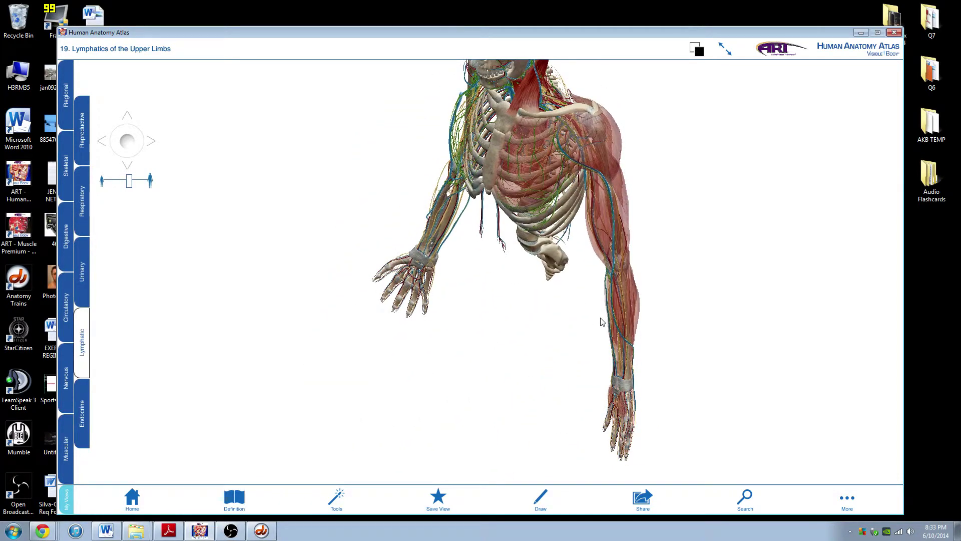